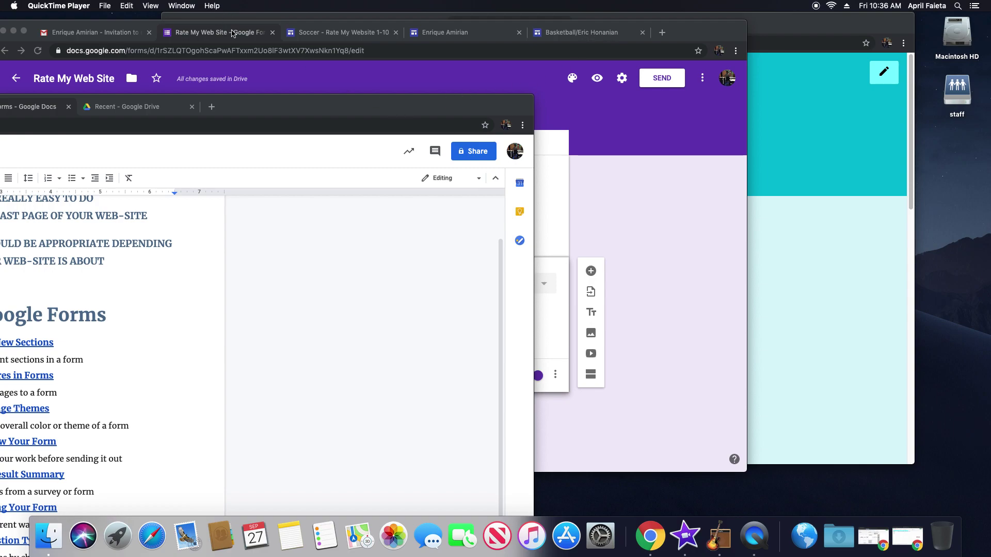
Review the Soccer site's home page and the questions in the form embedded on its Rate My Website 1-10 page.
{"action": "left_click", "coordinate": [232, 34]}
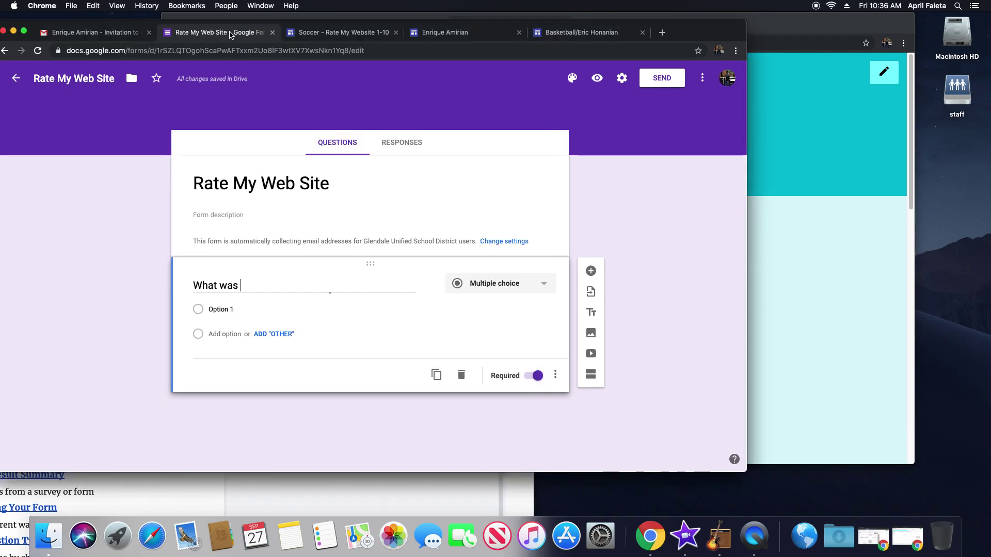
{"action": "left_click", "coordinate": [359, 33]}
{"action": "left_click_drag", "start_coordinate": [696, 32], "coordinate": [743, 32]}
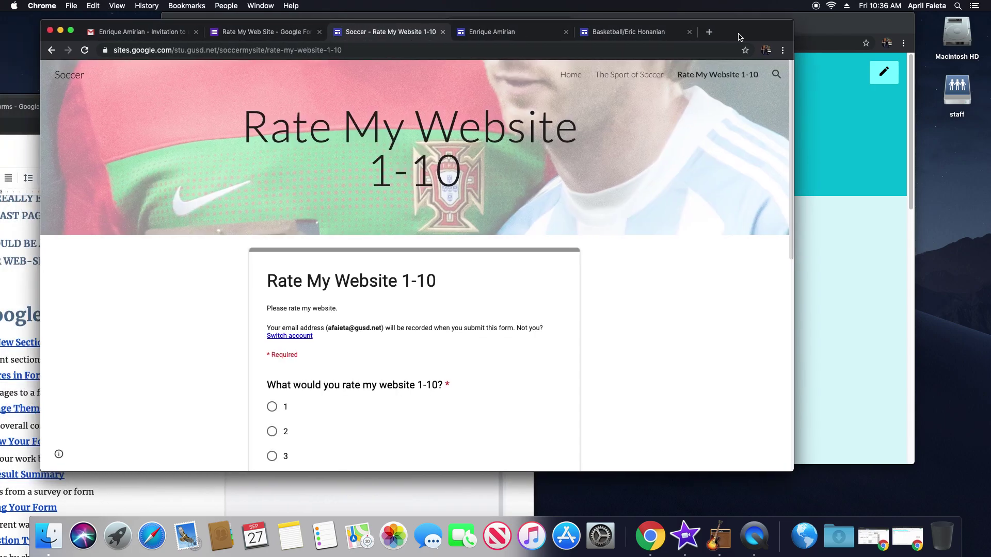
{"action": "left_click", "coordinate": [570, 75]}
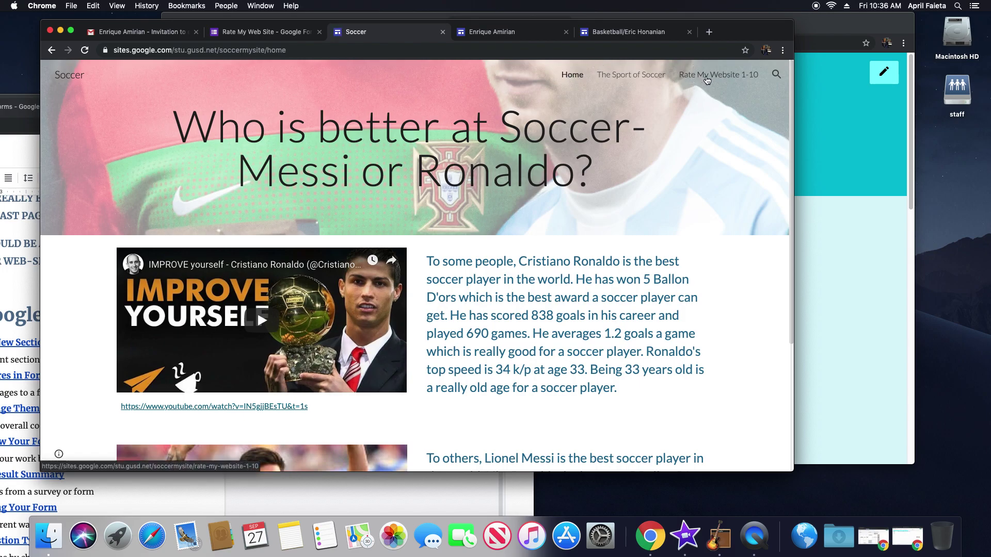
{"action": "left_click", "coordinate": [704, 76]}
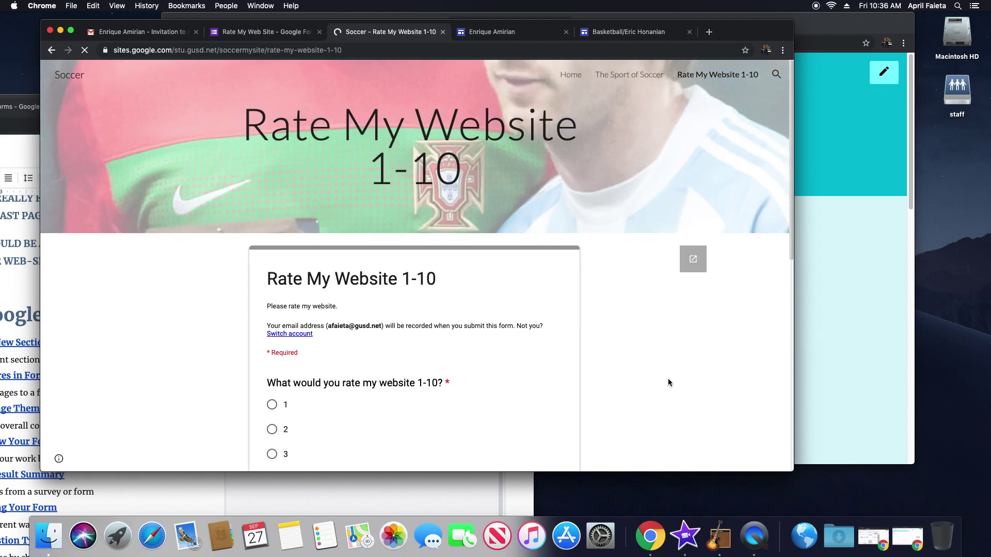
{"action": "scroll", "coordinate": [668, 383], "scroll_direction": "down", "scroll_amount": 10}
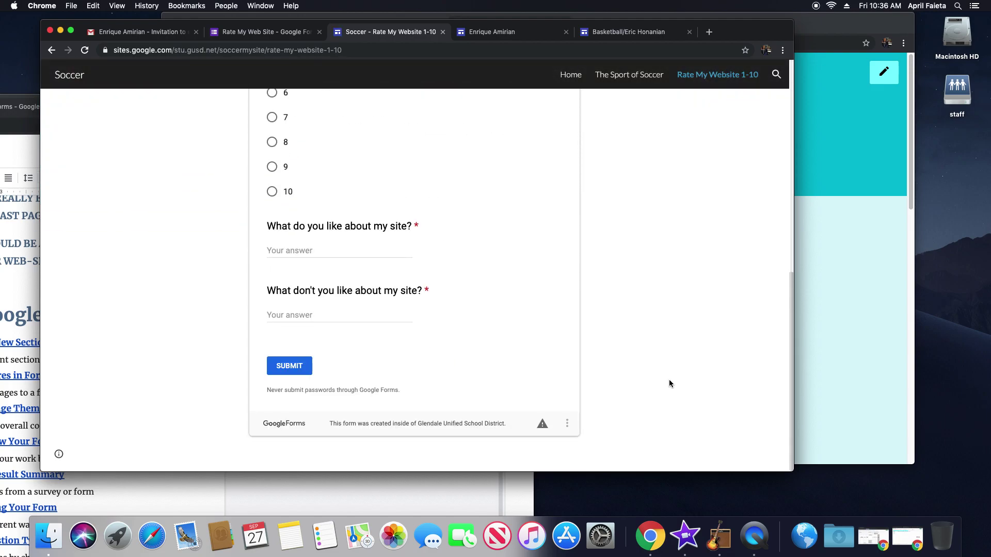
{"action": "scroll", "coordinate": [670, 379], "scroll_direction": "up", "scroll_amount": 10}
{"action": "scroll", "coordinate": [670, 378], "scroll_direction": "down", "scroll_amount": 5}
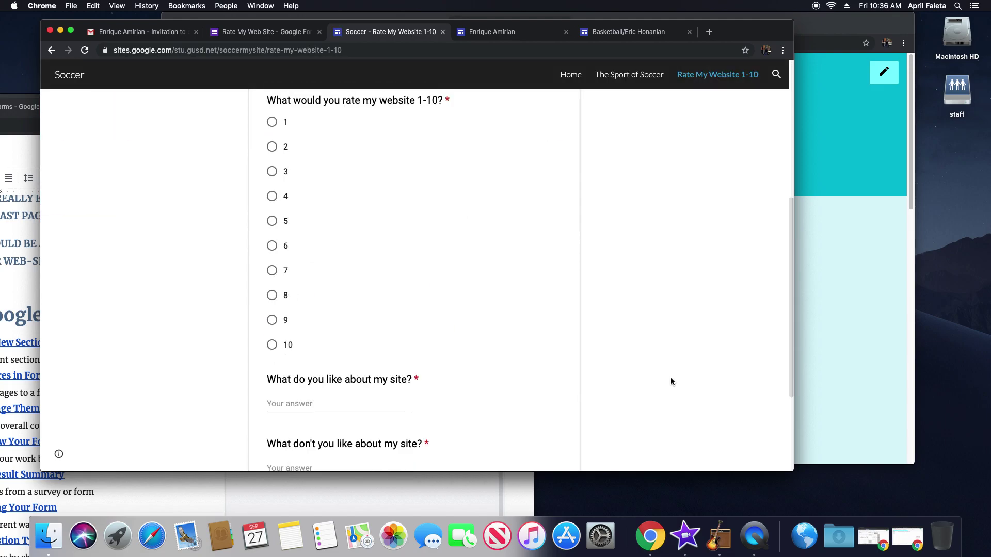
{"action": "scroll", "coordinate": [670, 380], "scroll_direction": "down", "scroll_amount": 2}
{"action": "scroll", "coordinate": [671, 380], "scroll_direction": "up", "scroll_amount": 8}
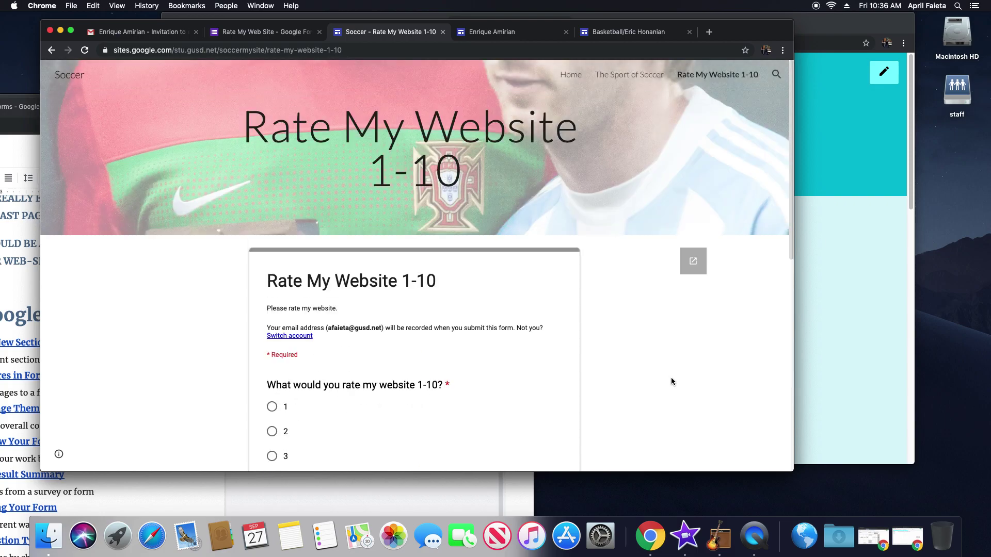
Delete the page named Untitled page from the Gaming Gear site.
{"action": "left_click", "coordinate": [514, 34]}
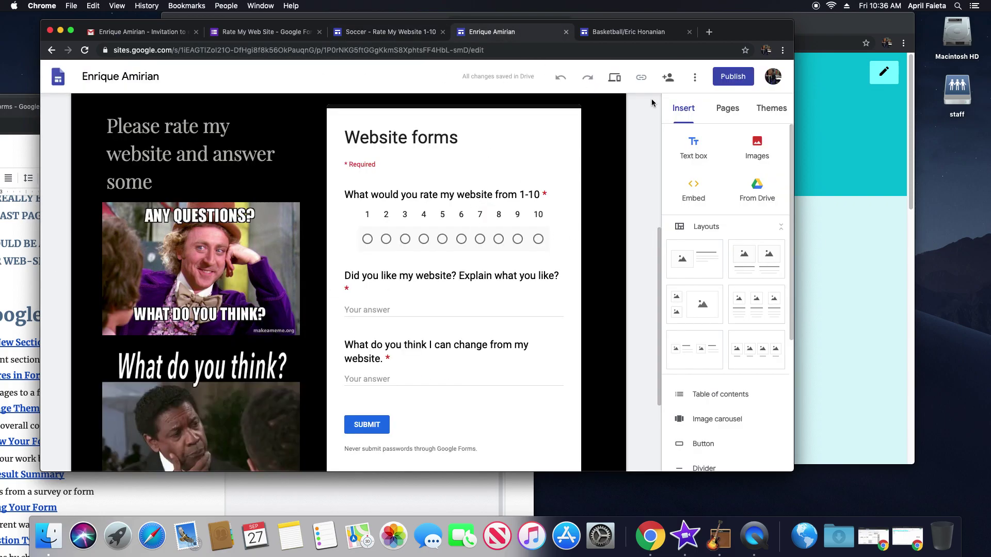
{"action": "left_click", "coordinate": [726, 108]}
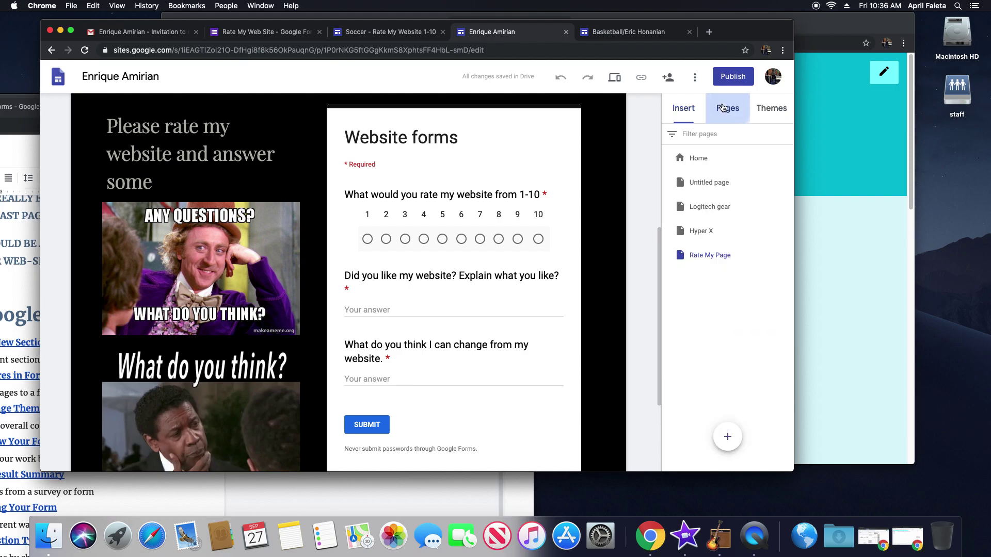
{"action": "left_click", "coordinate": [700, 158]}
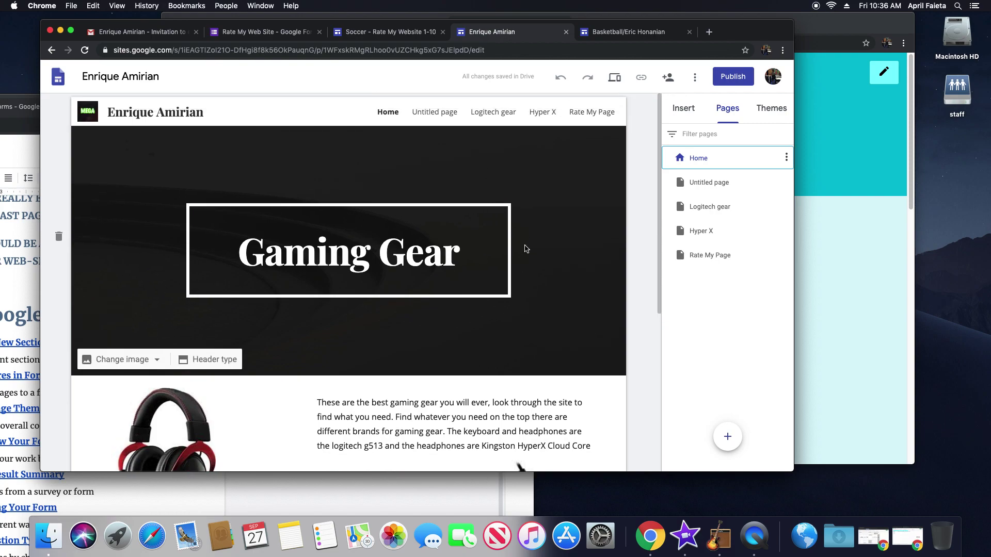
{"action": "left_click", "coordinate": [431, 113]}
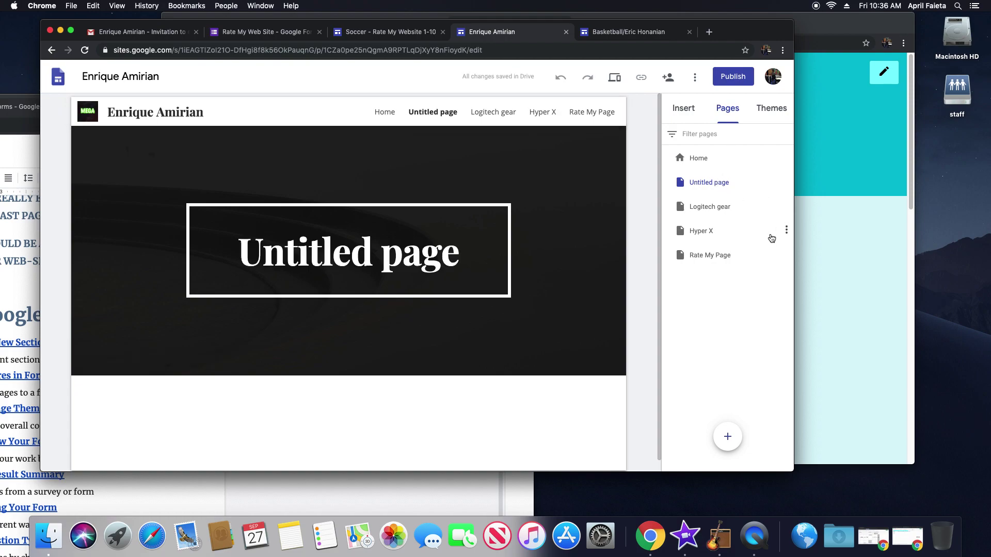
{"action": "left_click", "coordinate": [786, 181]}
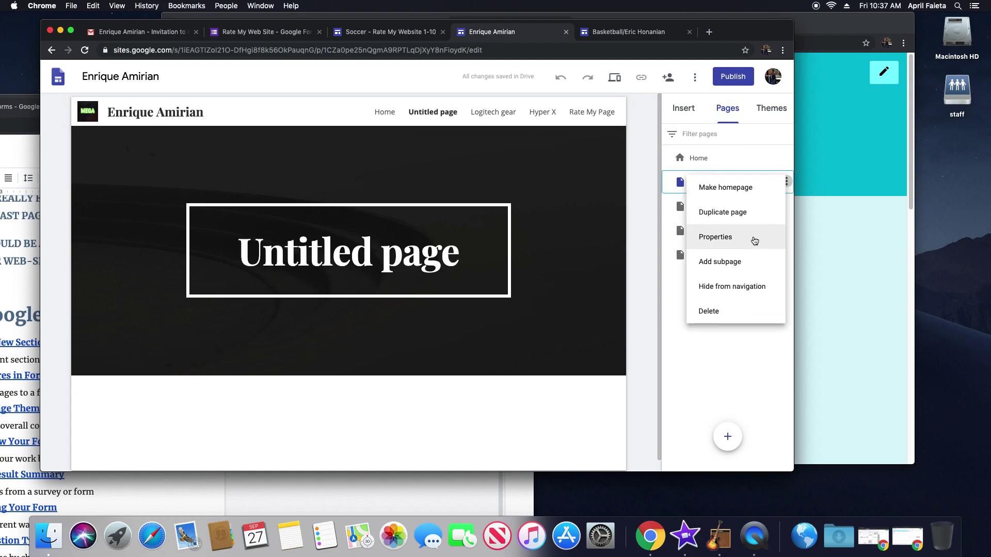
{"action": "left_click", "coordinate": [742, 314]}
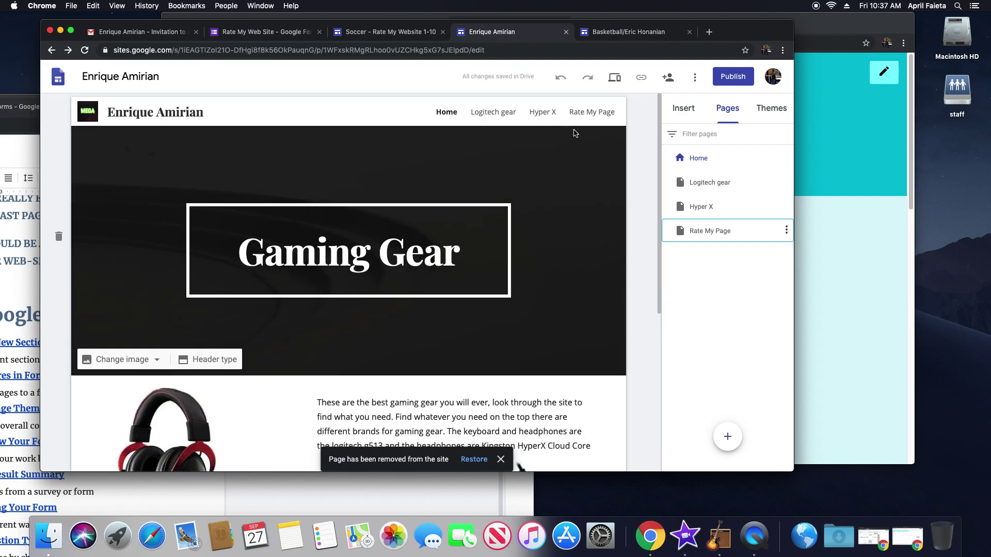
View the form embedded on the Gaming Gear site's Rate My Page.
{"action": "left_click", "coordinate": [592, 113]}
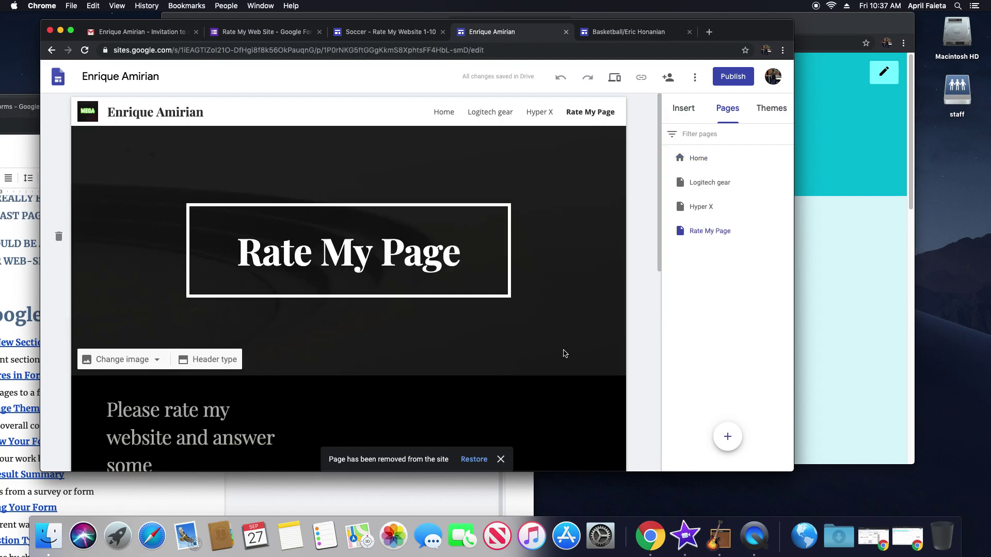
{"action": "scroll", "coordinate": [563, 351], "scroll_direction": "down", "scroll_amount": 5}
{"action": "scroll", "coordinate": [570, 375], "scroll_direction": "down", "scroll_amount": 1}
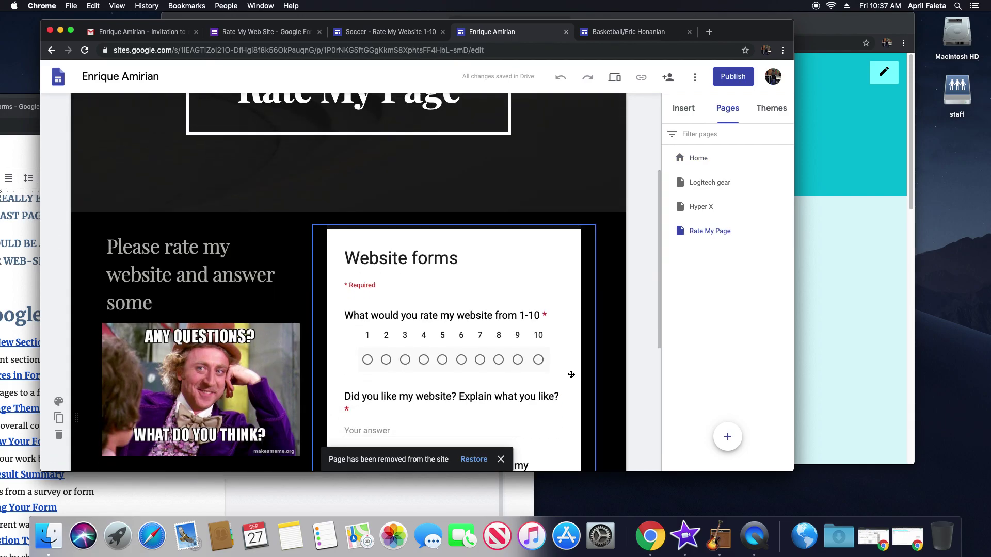
Review the Basketball site's home page and all the questions of the form on its Survey page.
{"action": "left_click", "coordinate": [649, 33]}
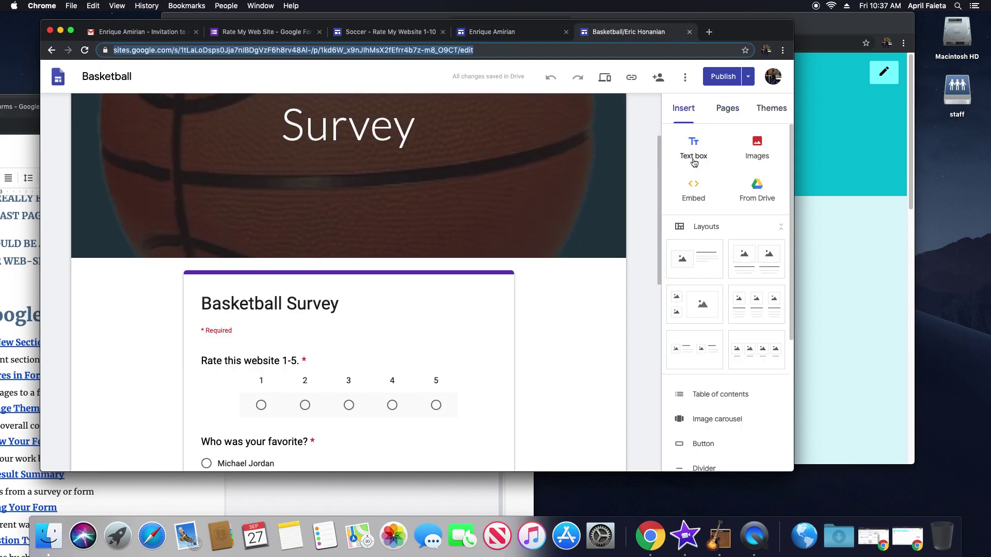
{"action": "left_click", "coordinate": [728, 108]}
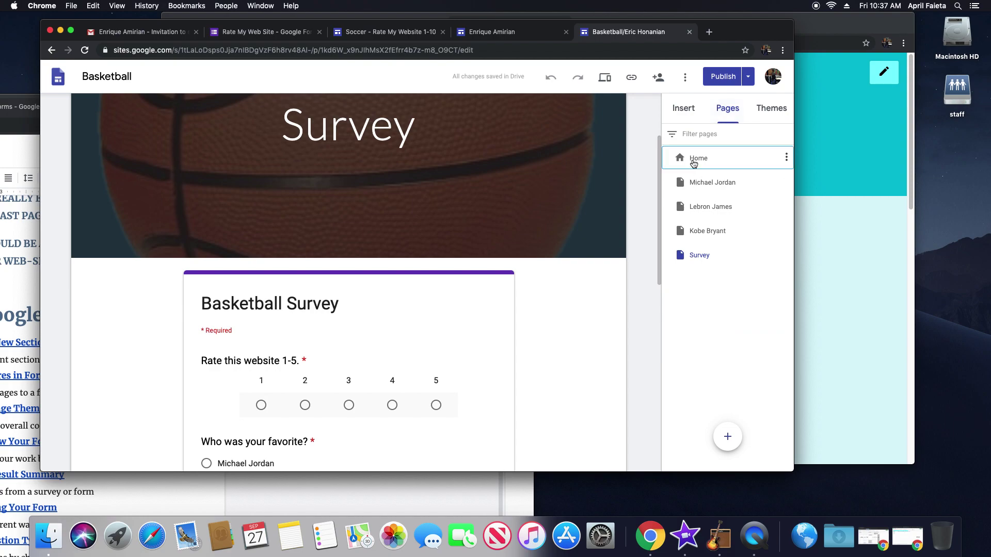
{"action": "left_click", "coordinate": [696, 159]}
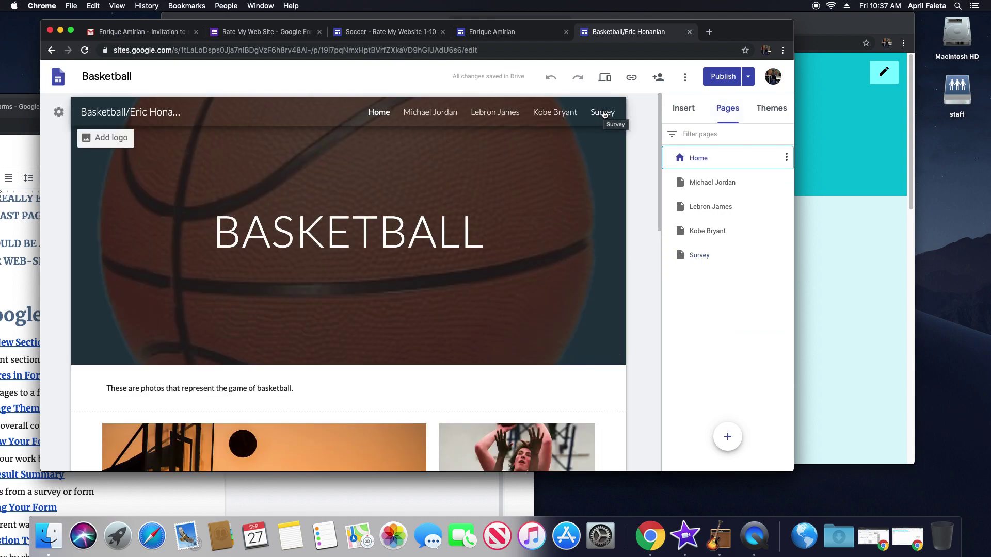
{"action": "left_click", "coordinate": [603, 113]}
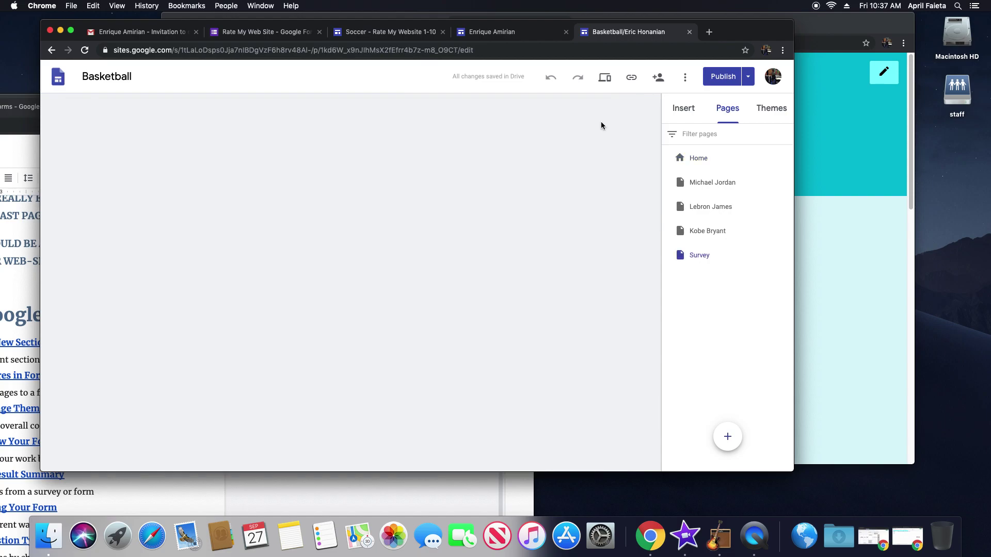
{"action": "scroll", "coordinate": [556, 402], "scroll_direction": "down", "scroll_amount": 5}
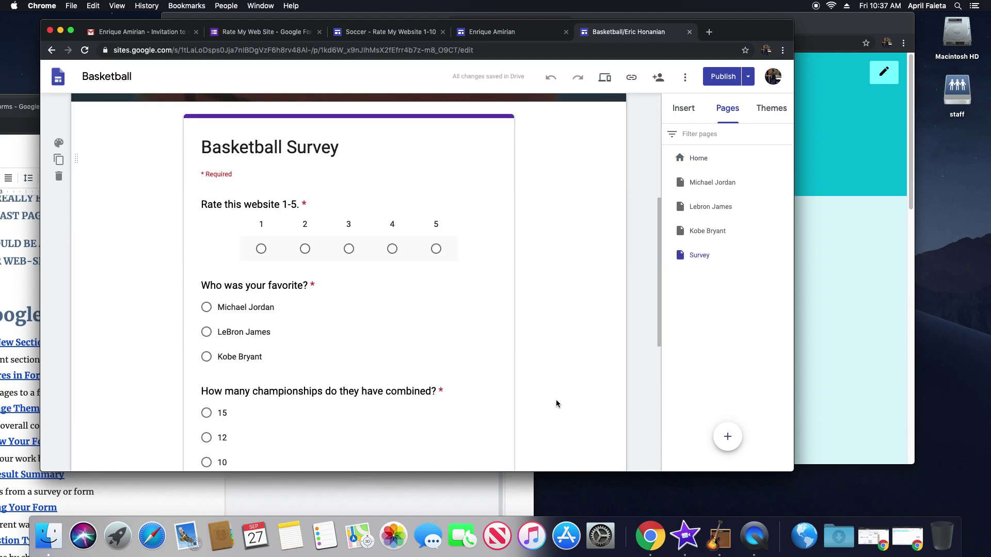
{"action": "scroll", "coordinate": [556, 404], "scroll_direction": "down", "scroll_amount": 2}
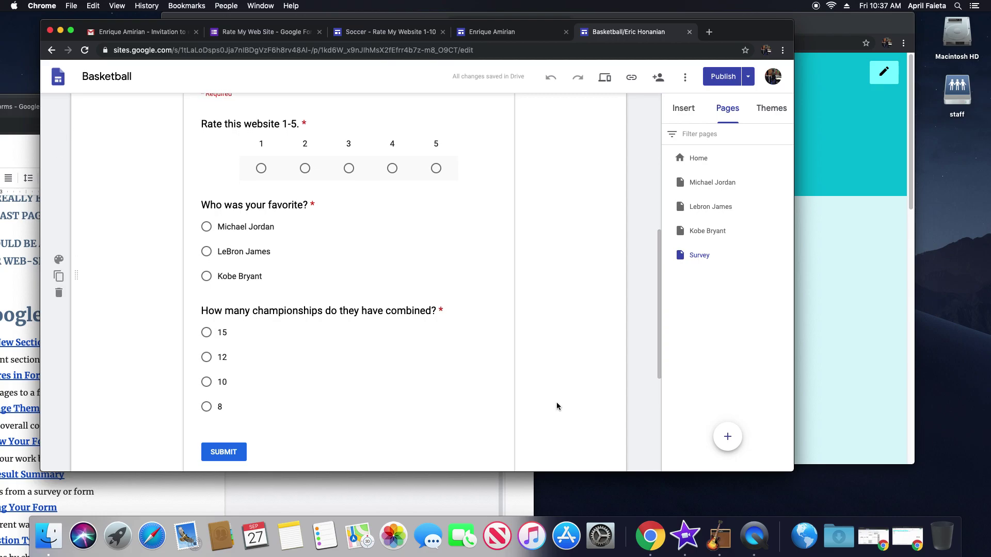
{"action": "scroll", "coordinate": [556, 402], "scroll_direction": "down", "scroll_amount": 2}
{"action": "scroll", "coordinate": [556, 405], "scroll_direction": "up", "scroll_amount": 10}
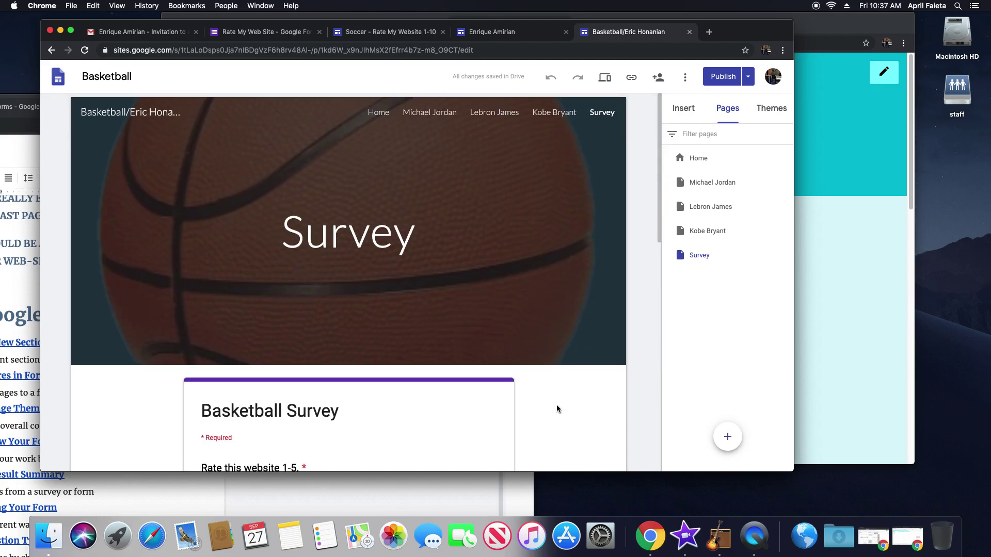
Bring up the Google Forms instructions document and read through the assignment and the list of help links.
{"action": "left_click_drag", "start_coordinate": [732, 32], "coordinate": [624, 334]}
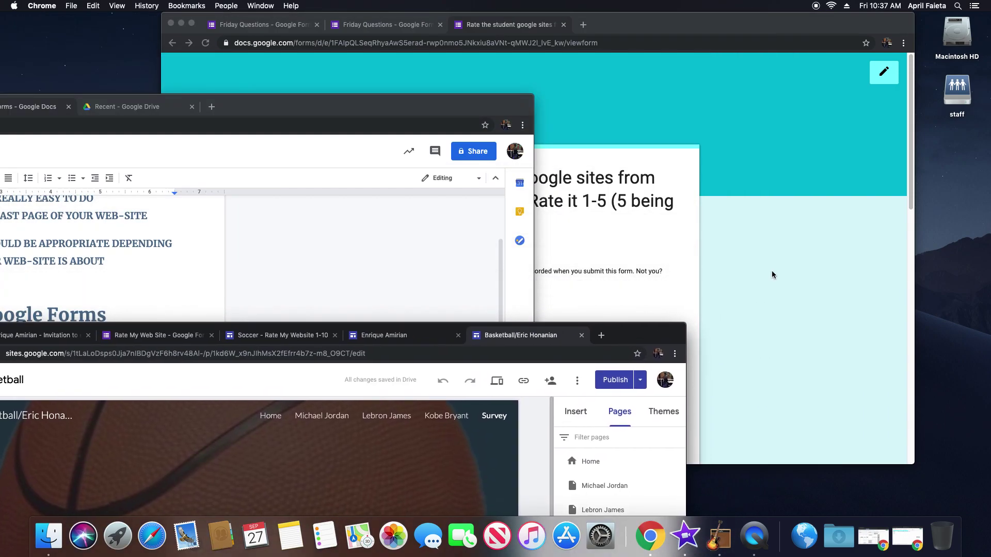
{"action": "left_click", "coordinate": [359, 232]}
{"action": "double_click", "coordinate": [322, 107]}
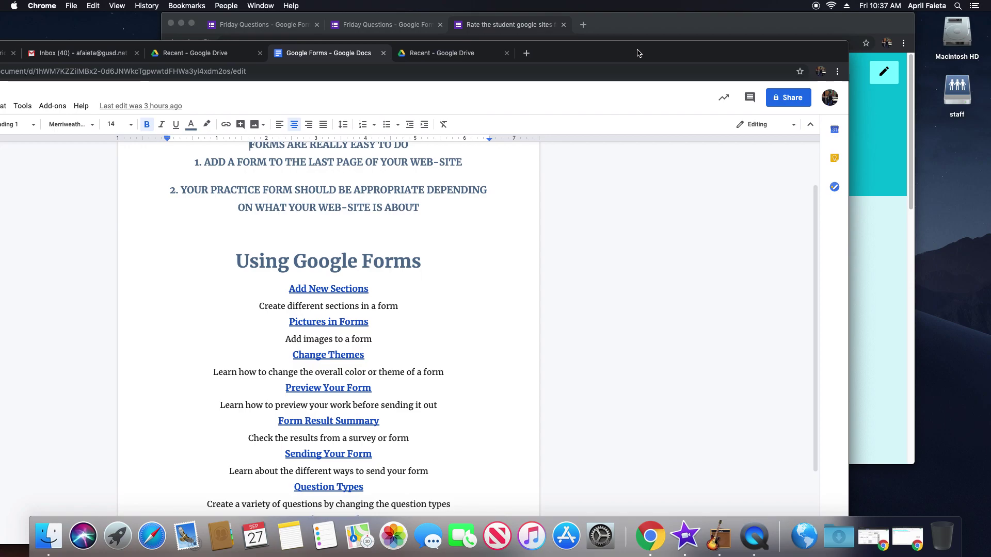
{"action": "scroll", "coordinate": [651, 403], "scroll_direction": "down", "scroll_amount": 2}
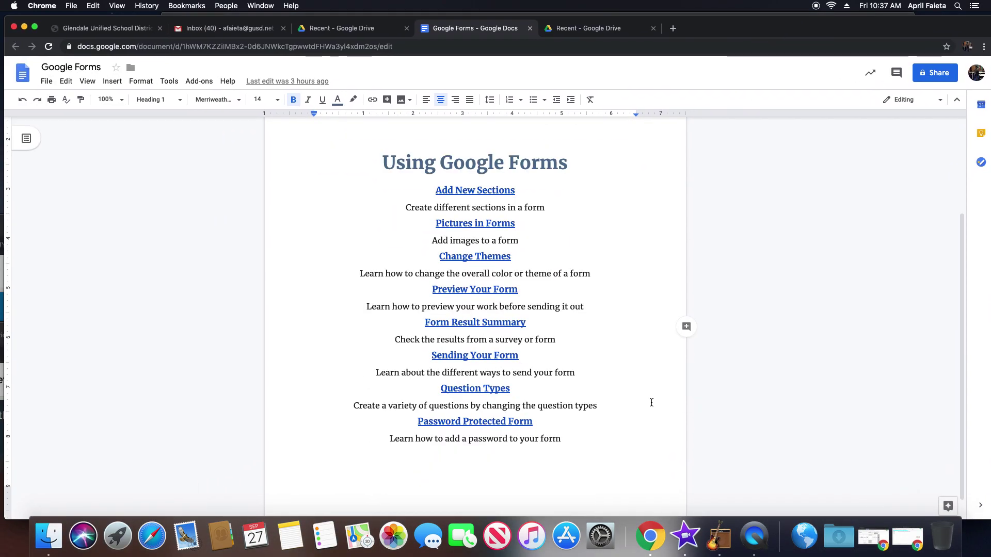
{"action": "scroll", "coordinate": [652, 403], "scroll_direction": "up", "scroll_amount": 3}
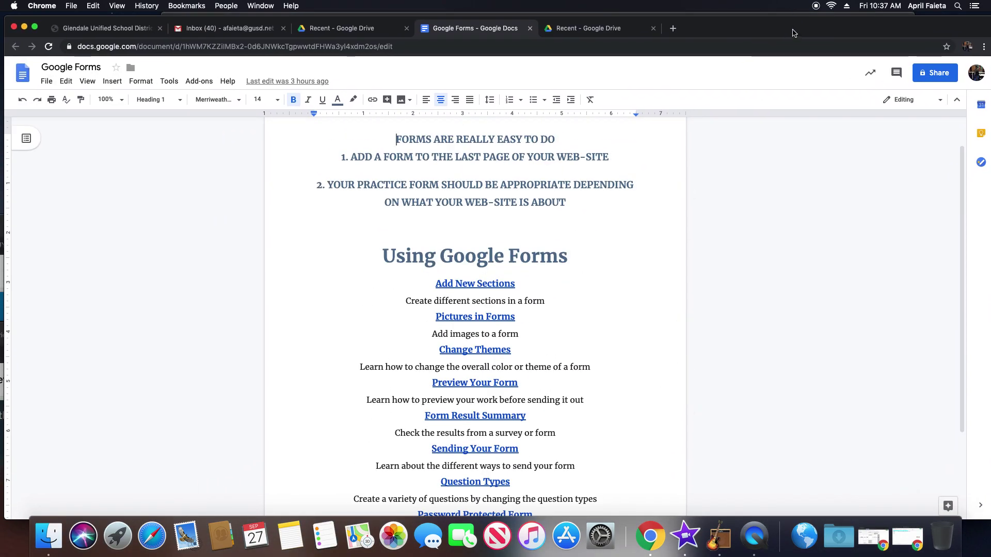
{"action": "left_click_drag", "start_coordinate": [793, 33], "coordinate": [821, 33]}
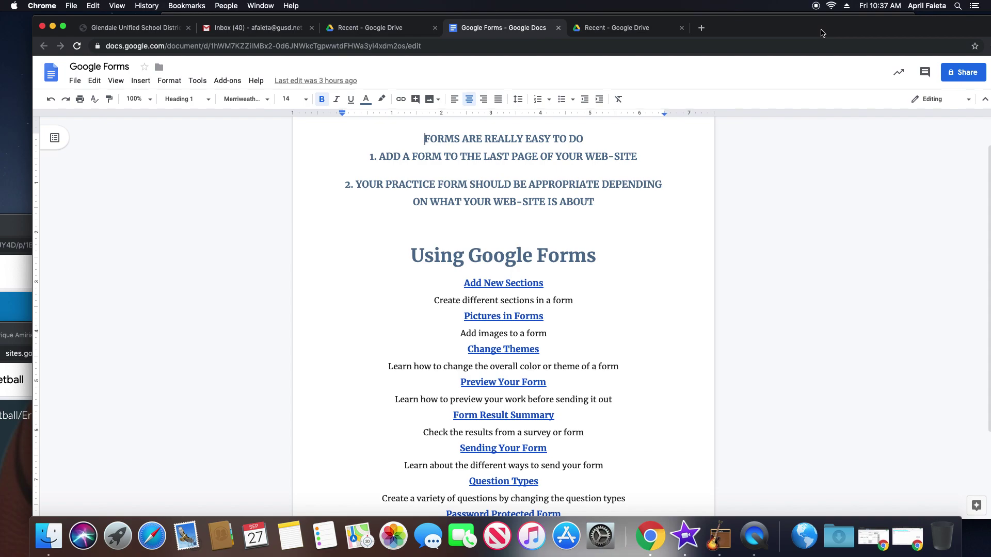
{"action": "double_click", "coordinate": [821, 33]}
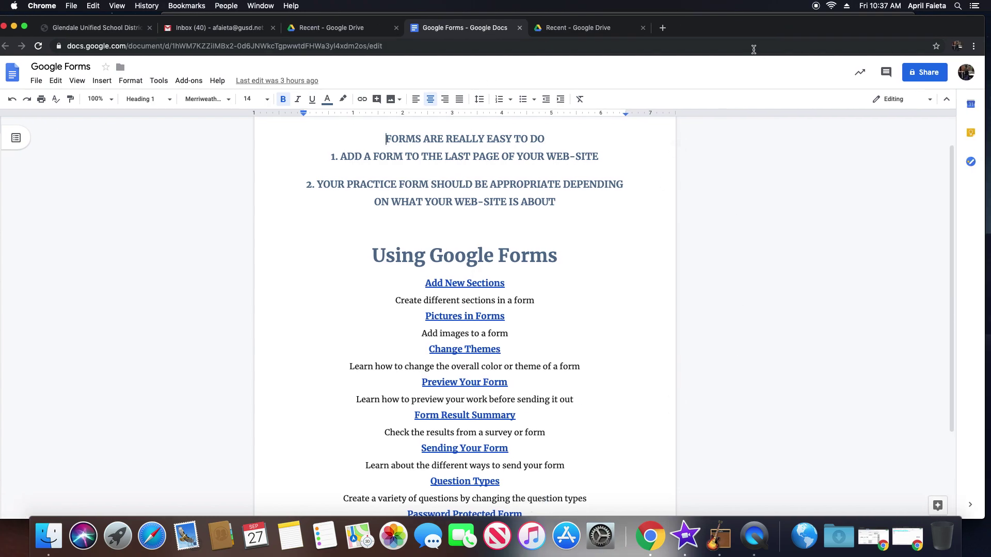
{"action": "left_click_drag", "start_coordinate": [766, 30], "coordinate": [303, 426]}
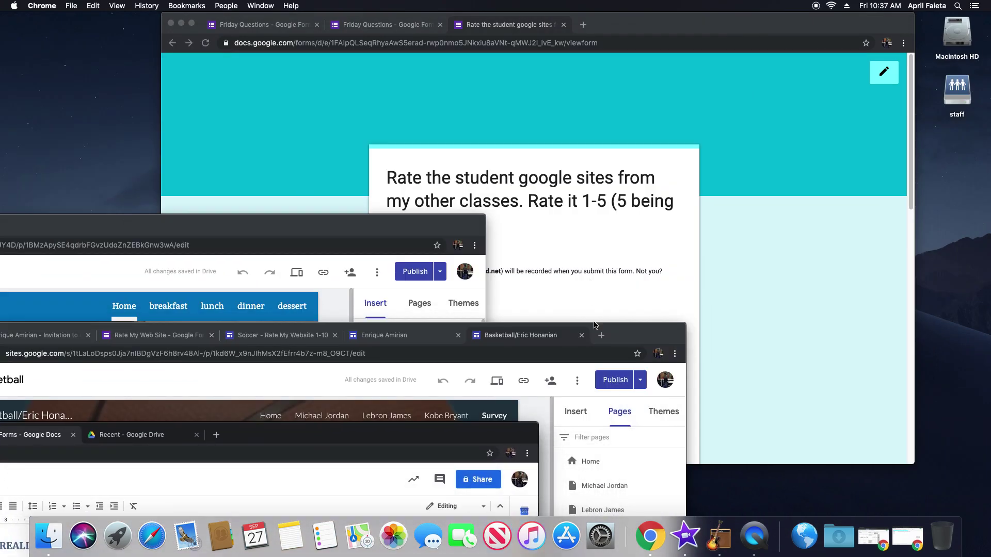
Return to the window with the student sites and open the Google Forms home page from Gmail's Google apps.
{"action": "left_click_drag", "start_coordinate": [595, 325], "coordinate": [744, 22]}
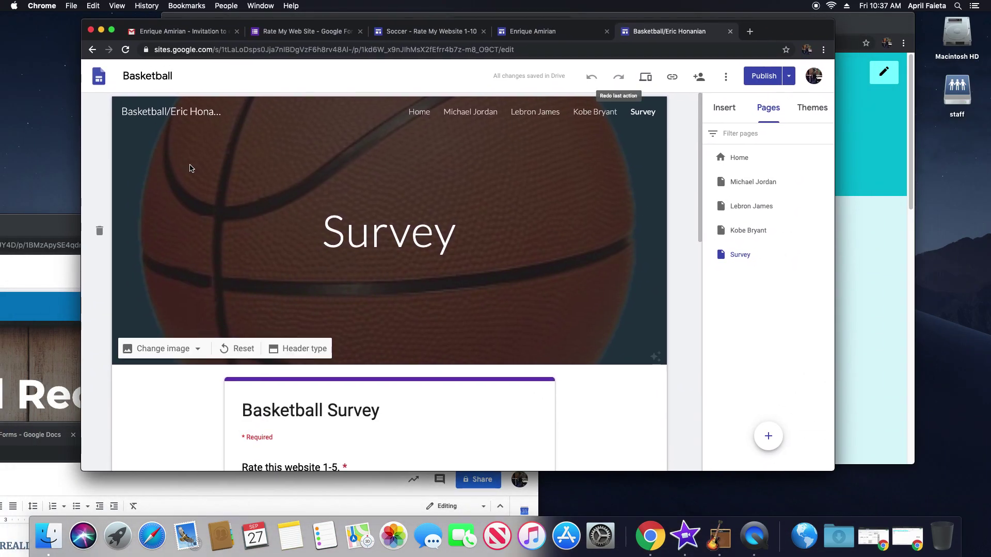
{"action": "left_click", "coordinate": [166, 33]}
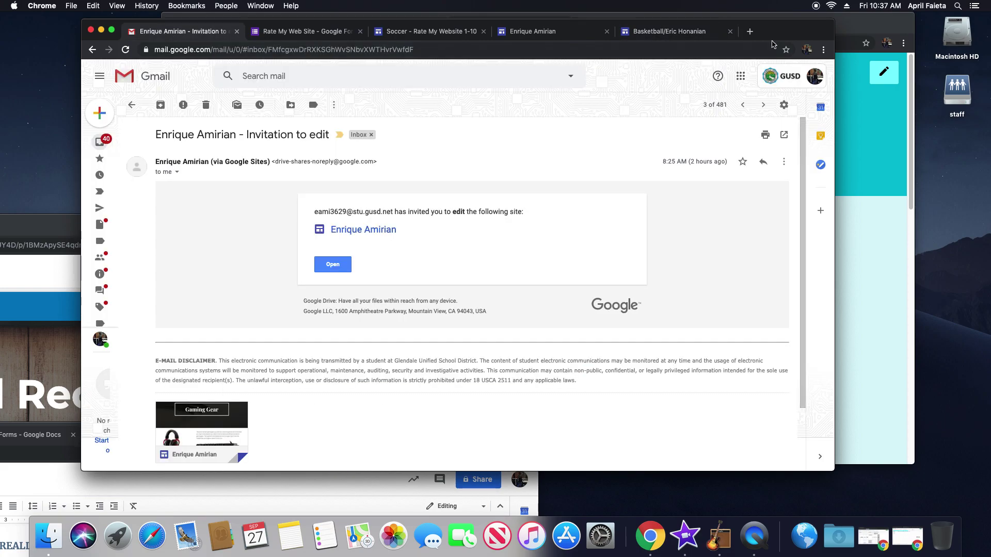
{"action": "left_click", "coordinate": [741, 76]}
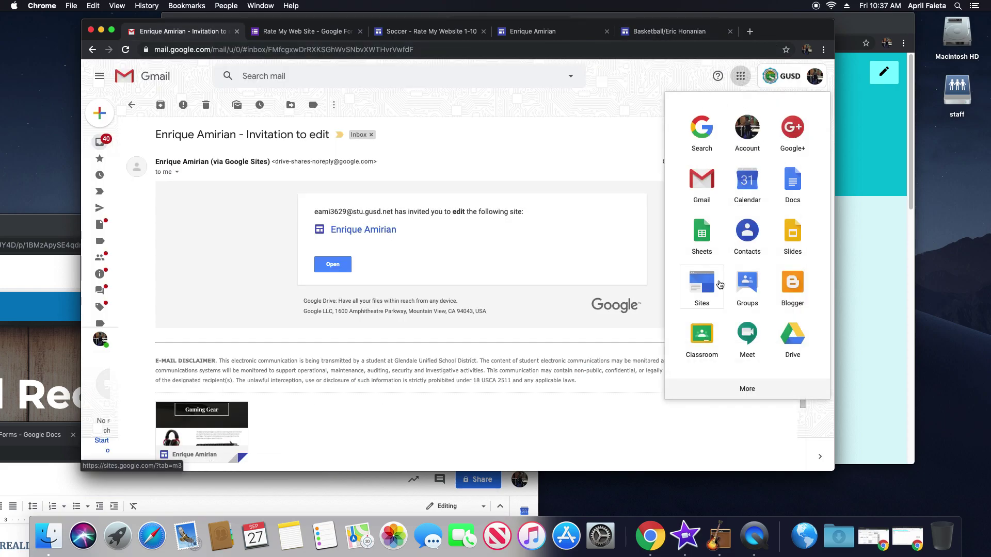
{"action": "left_click", "coordinate": [752, 395]}
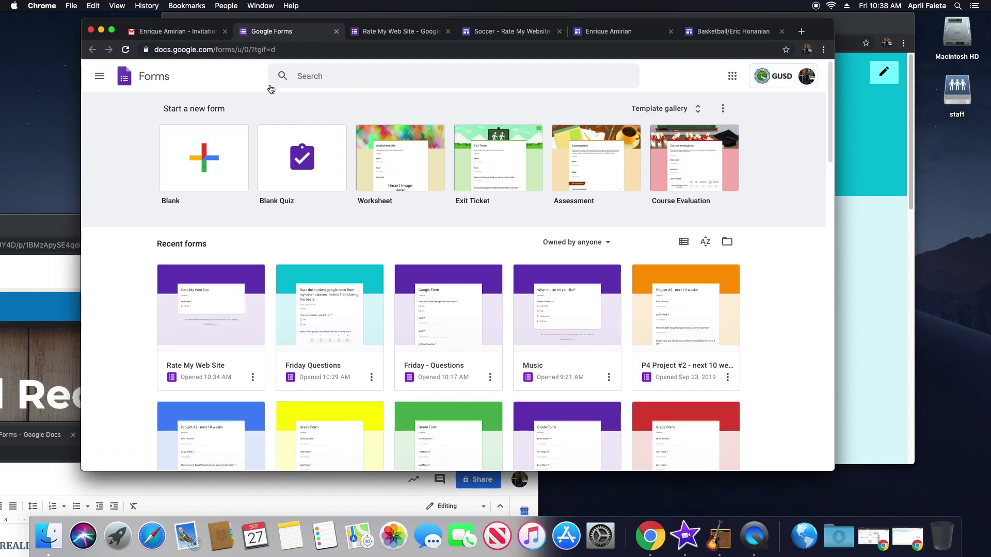
Switch to the Rate My Web Site form and apply a custom blue theme color, #006eff.
{"action": "left_click", "coordinate": [378, 32]}
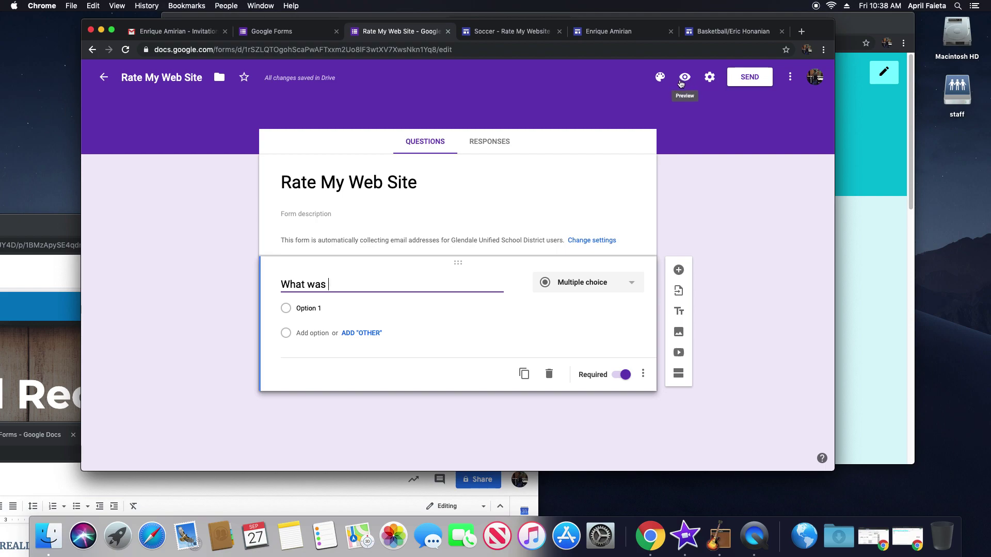
{"action": "left_click", "coordinate": [660, 77]}
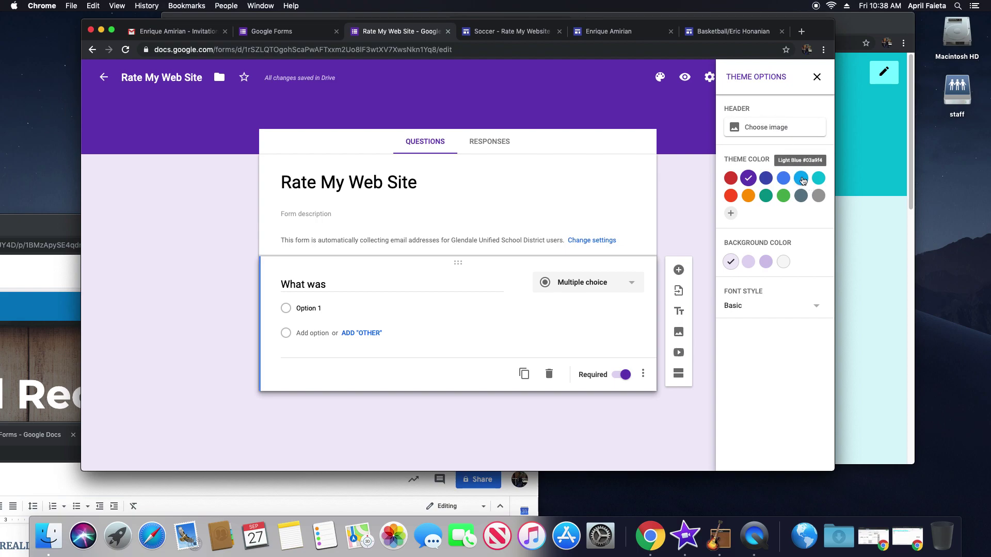
{"action": "left_click", "coordinate": [730, 178]}
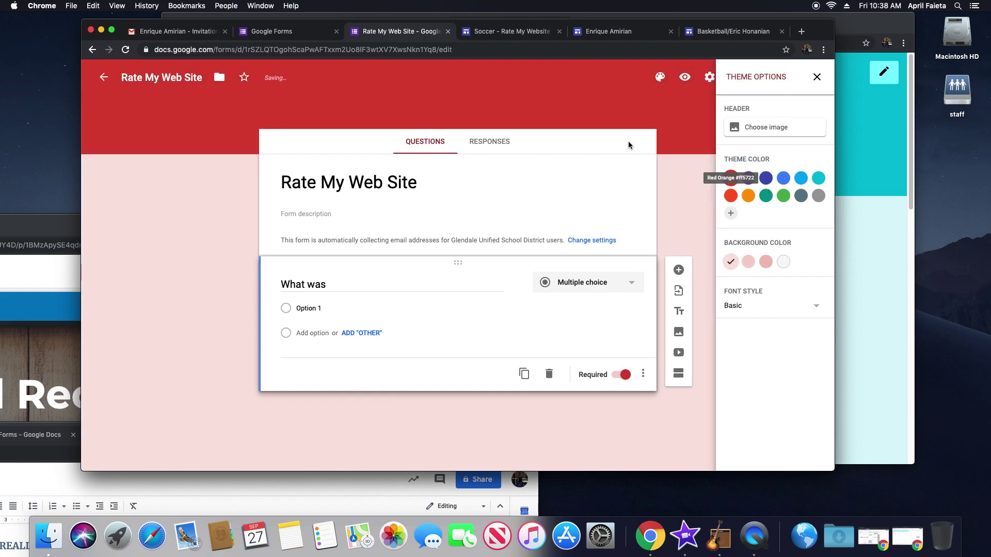
{"action": "left_click", "coordinate": [765, 195]}
{"action": "left_click", "coordinate": [733, 215]}
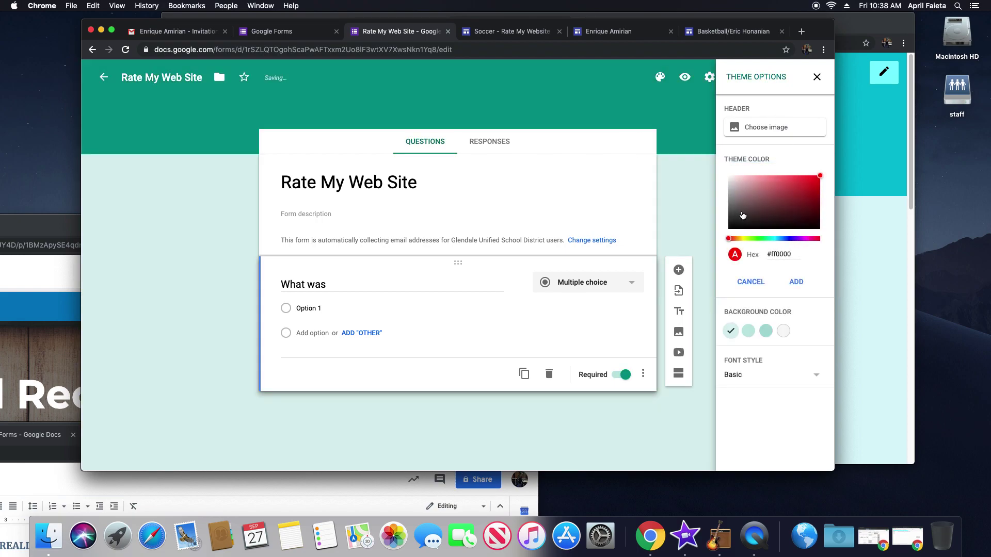
{"action": "left_click", "coordinate": [782, 239]}
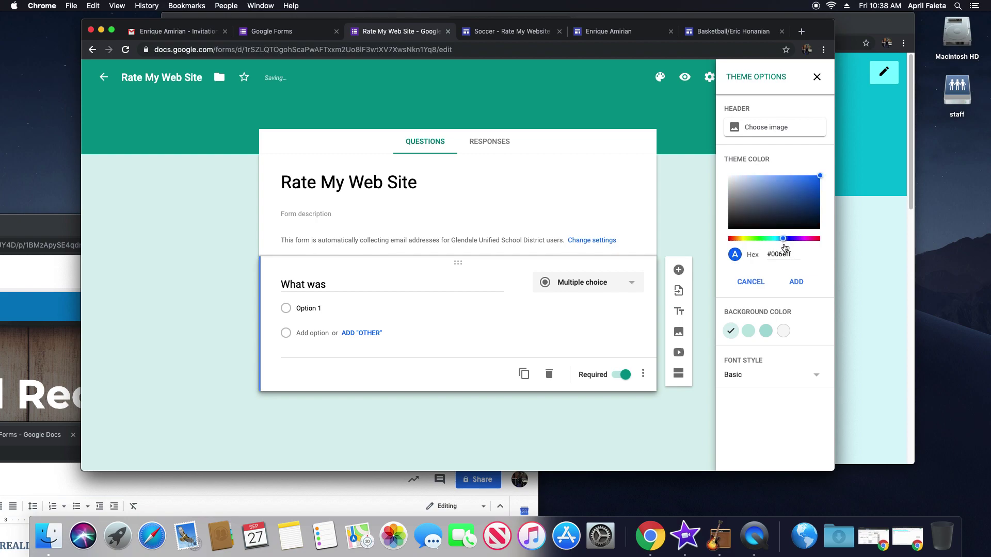
{"action": "left_click", "coordinate": [796, 282]}
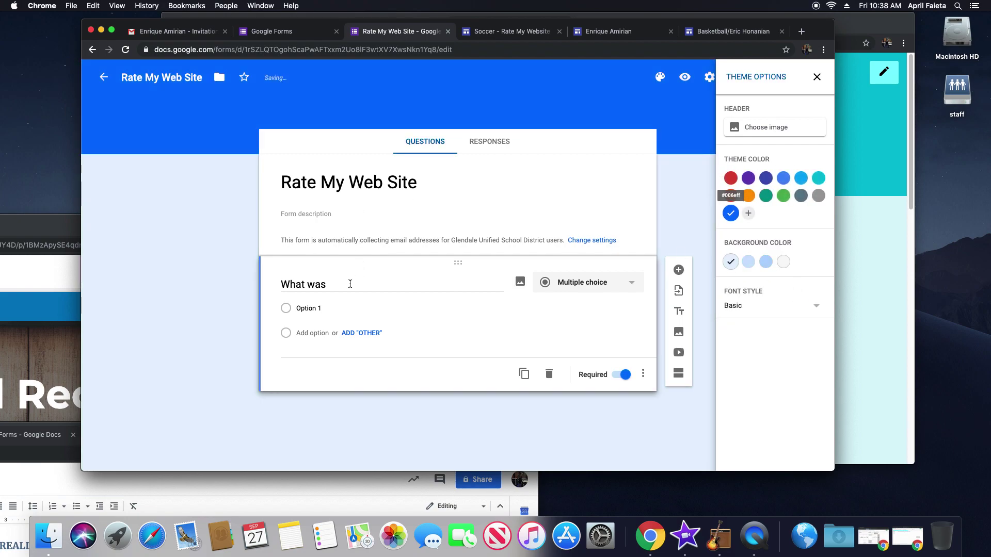
Replace the text of the first question with "Rate web site".
{"action": "triple_click", "coordinate": [349, 284]}
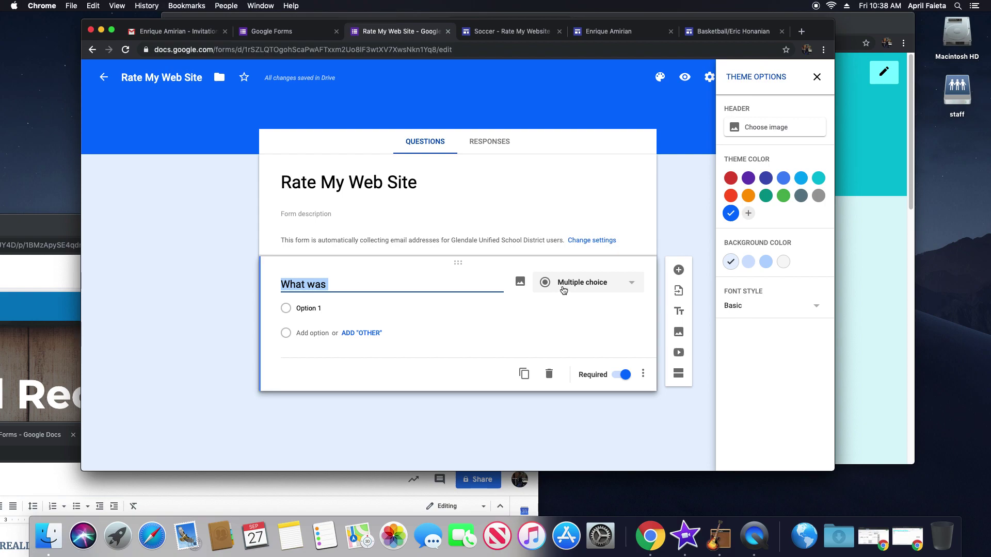
{"action": "type", "text": "Rate"}
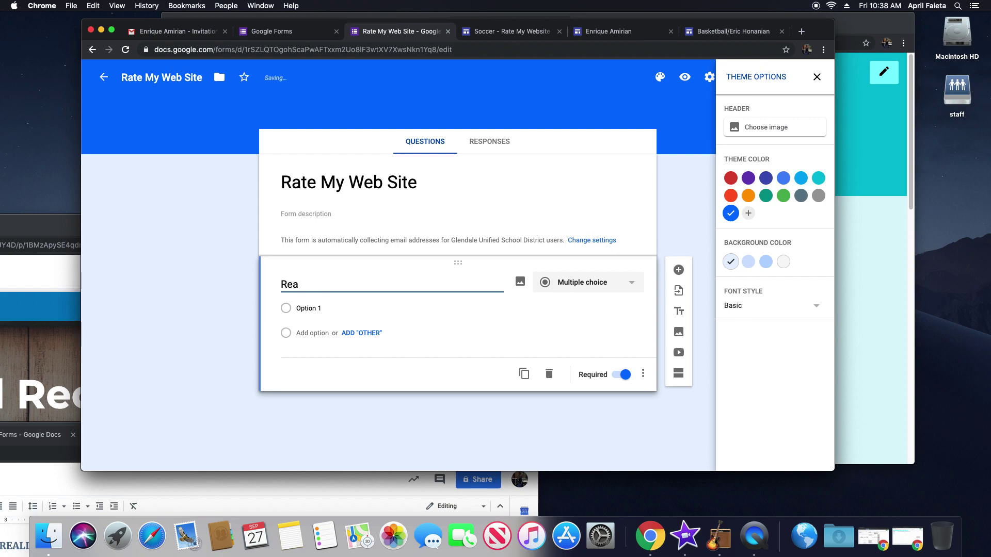
{"action": "type", "text": " y w"}
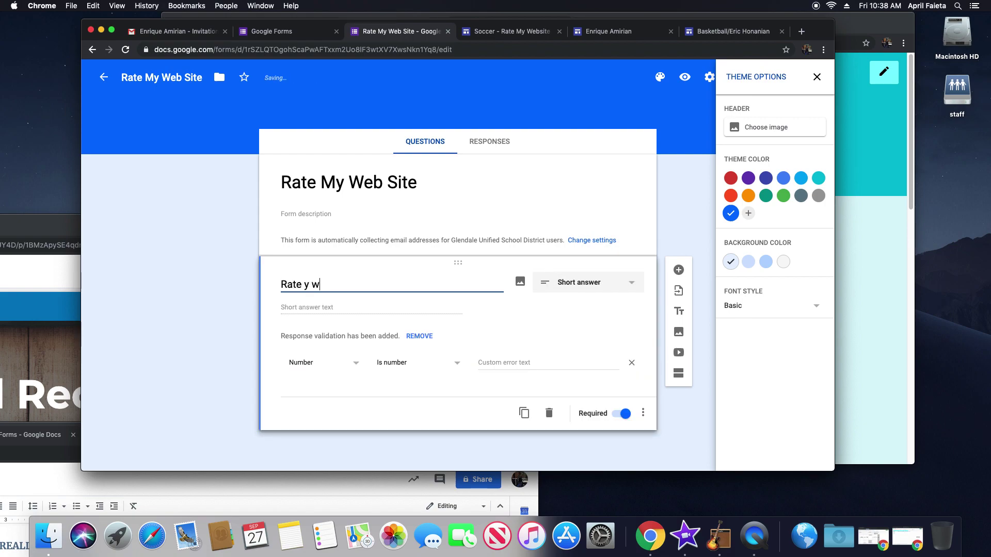
{"action": "type", "text": "eb"}
{"action": "key", "text": "BackSpace"}
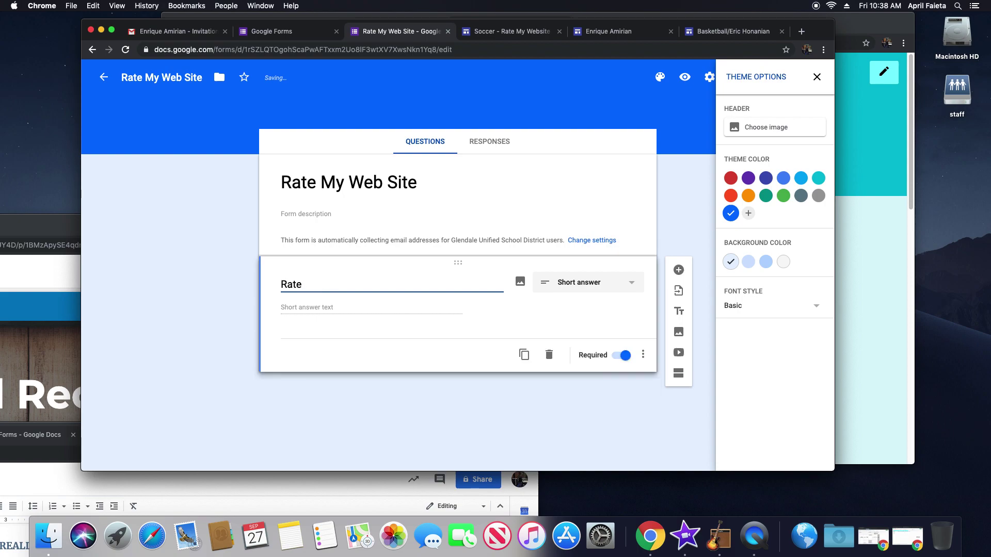
{"action": "type", "text": "web"}
{"action": "key", "text": "BackSpace"}
{"action": "key", "text": "BackSpace"}
{"action": "key", "text": "BackSpace"}
{"action": "key", "text": "BackSpace"}
{"action": "key", "text": "BackSpace"}
{"action": "key", "text": "BackSpace"}
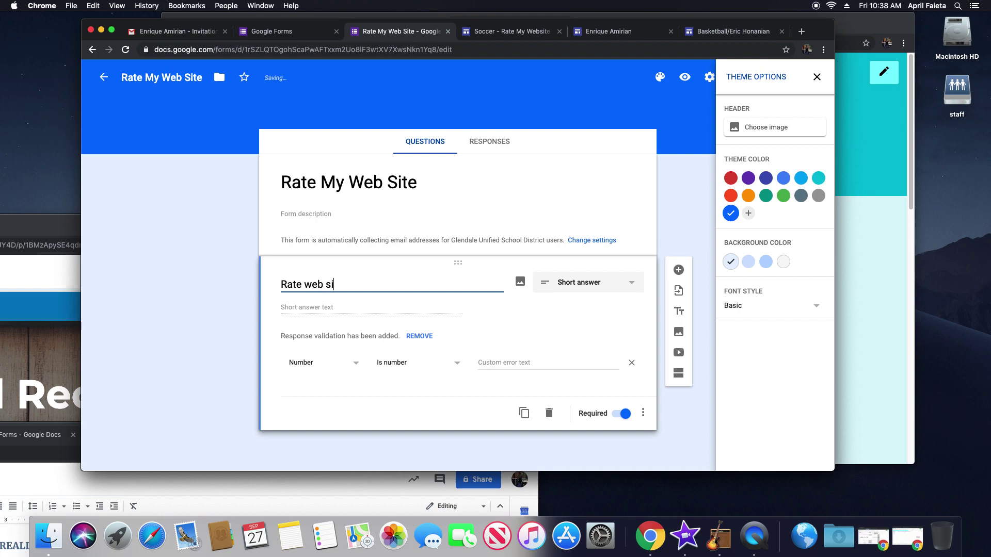
Make the "Rate web site" question a linear scale from 1 to 10.
{"action": "left_click", "coordinate": [593, 282]}
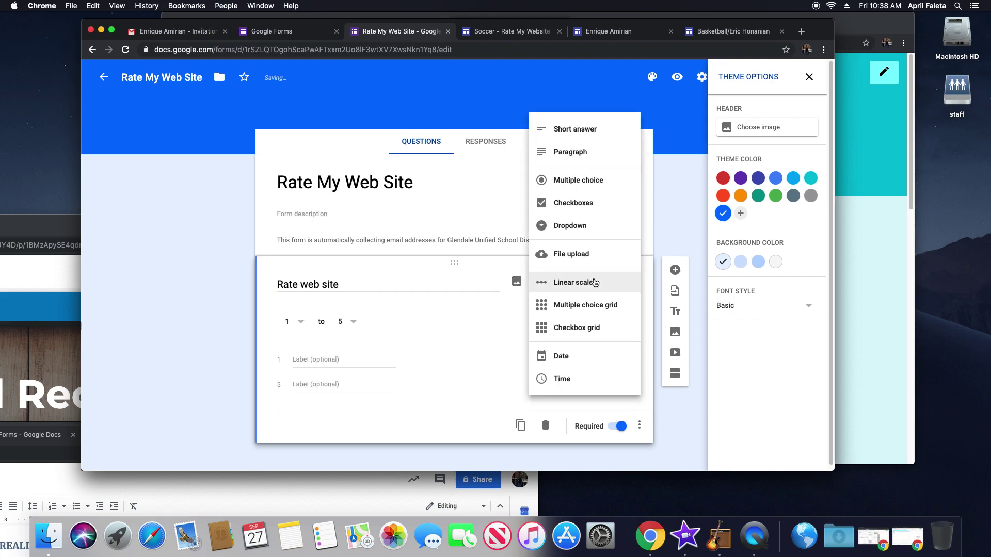
{"action": "left_click", "coordinate": [588, 282]}
{"action": "left_click", "coordinate": [352, 322]}
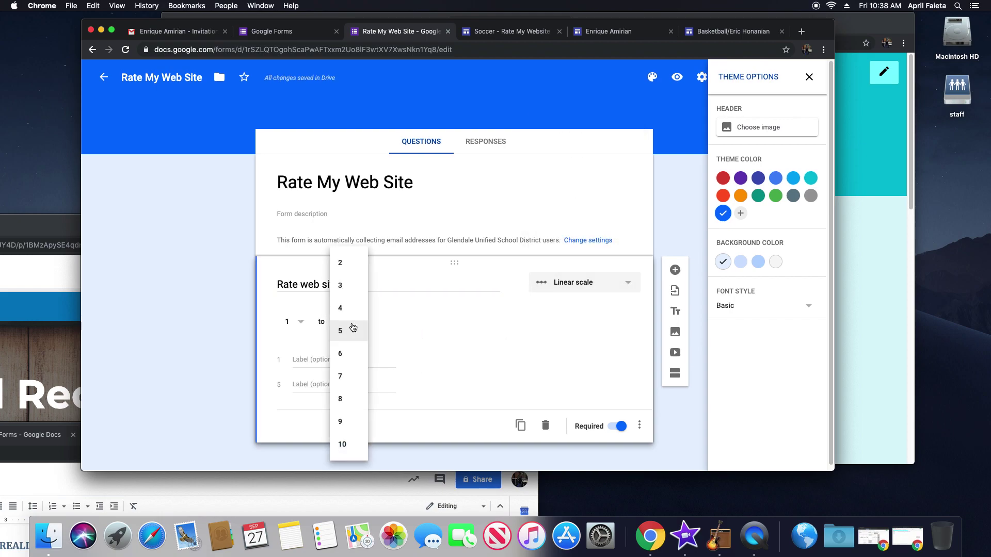
{"action": "left_click", "coordinate": [354, 447]}
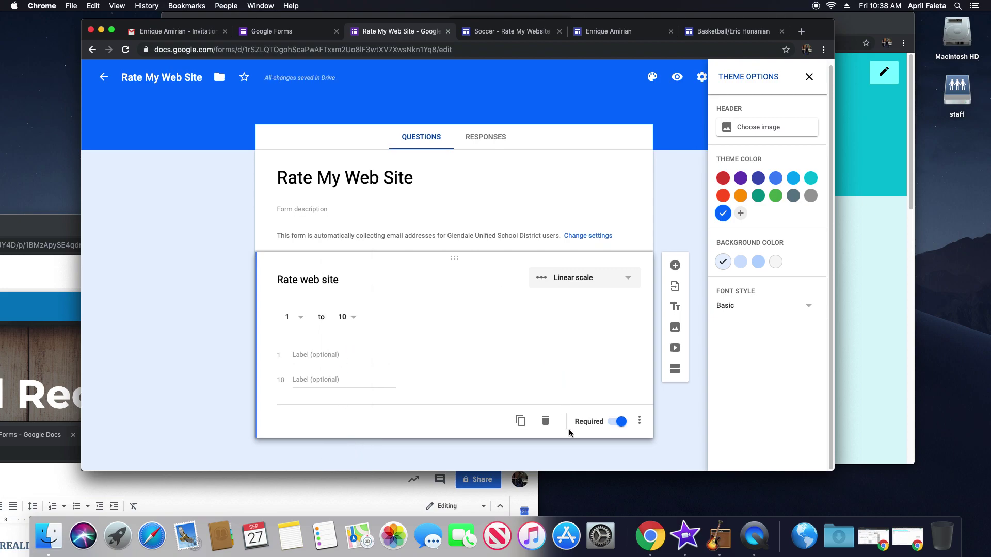
Add the question "What was your favorite part of my web-site?" with a short answer response.
{"action": "left_click", "coordinate": [675, 265]}
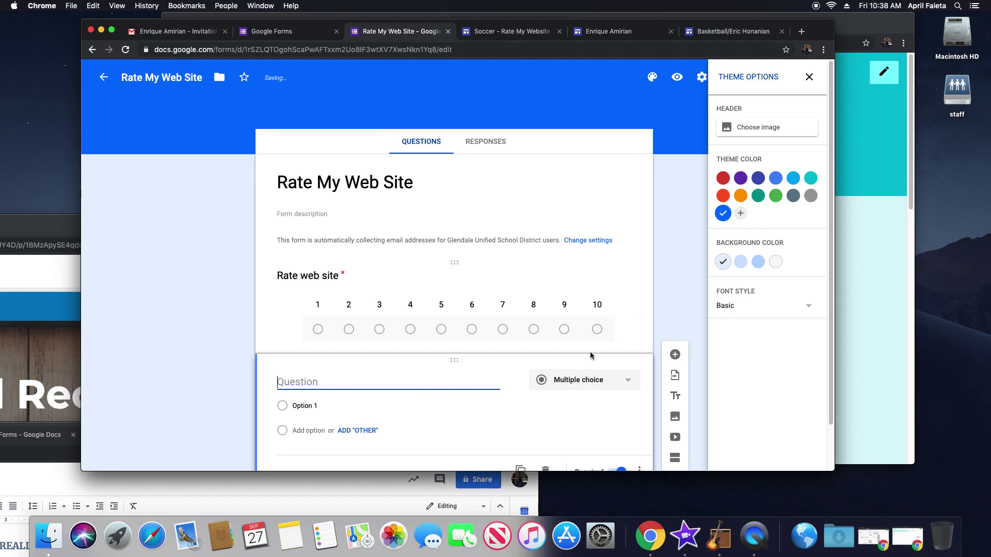
{"action": "type", "text": "Wh"}
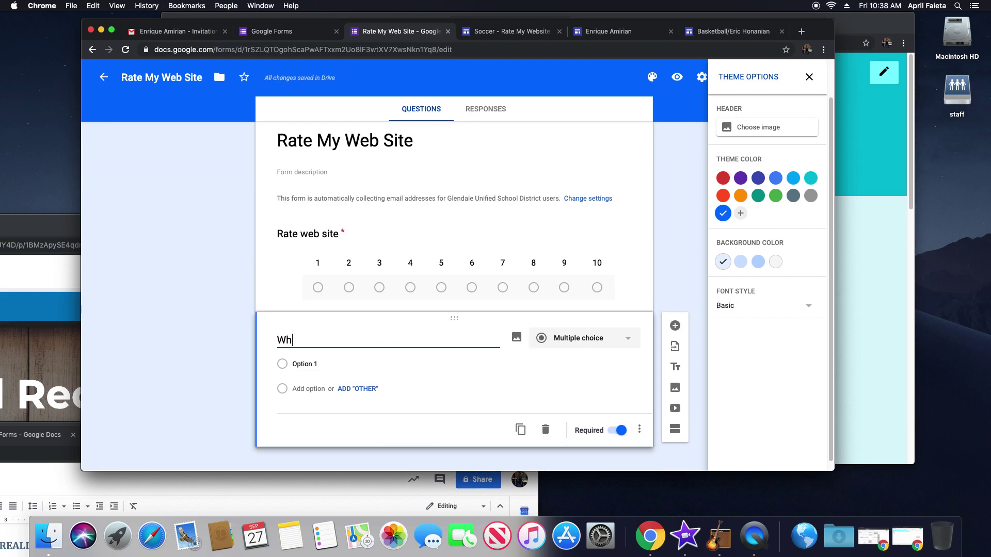
{"action": "type", "text": "at was your favorite pa"}
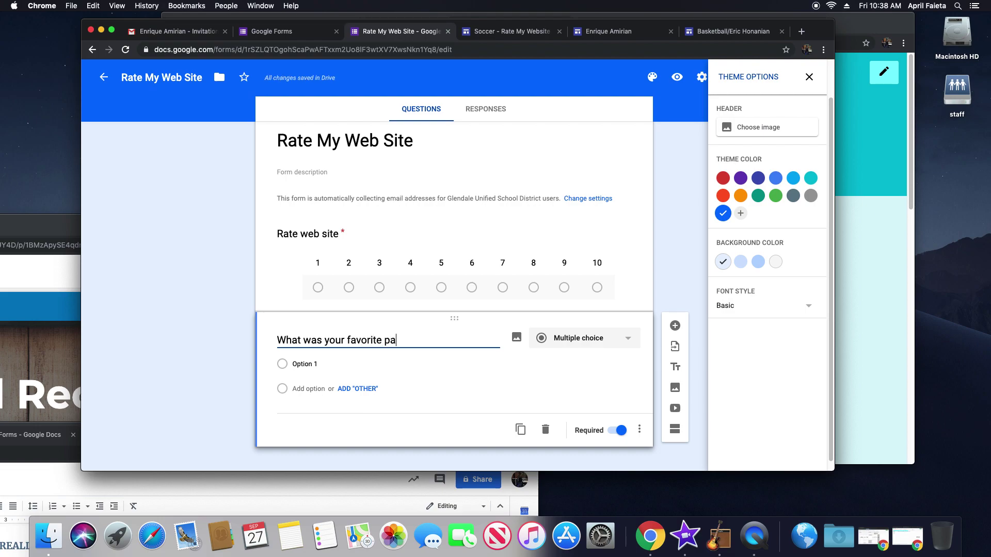
{"action": "type", "text": "rt of my web"}
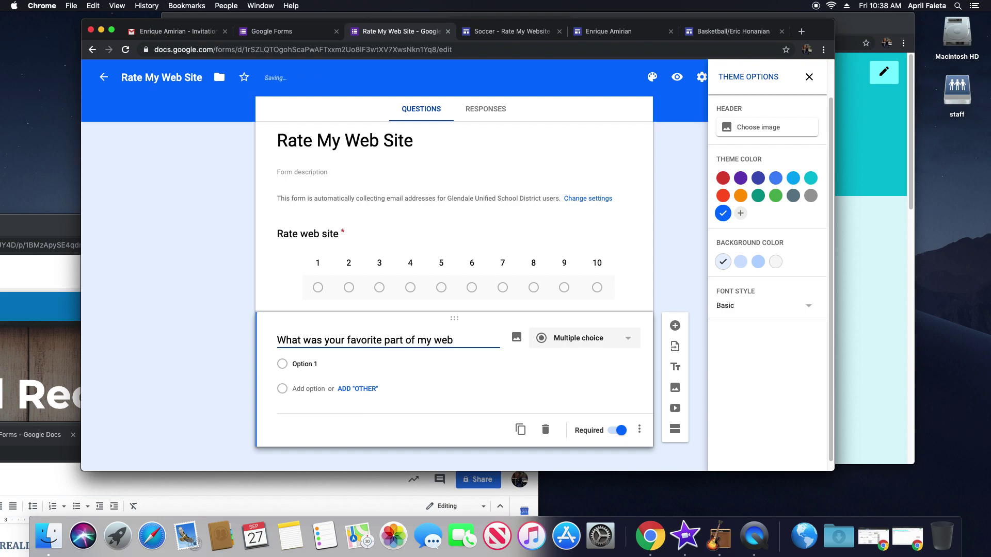
{"action": "type", "text": "-site?"}
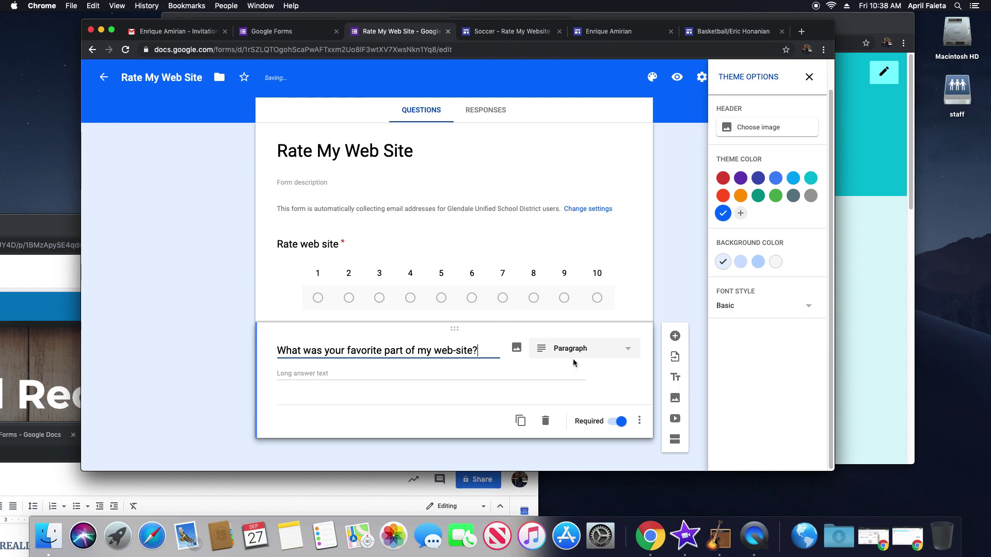
{"action": "left_click", "coordinate": [576, 353]}
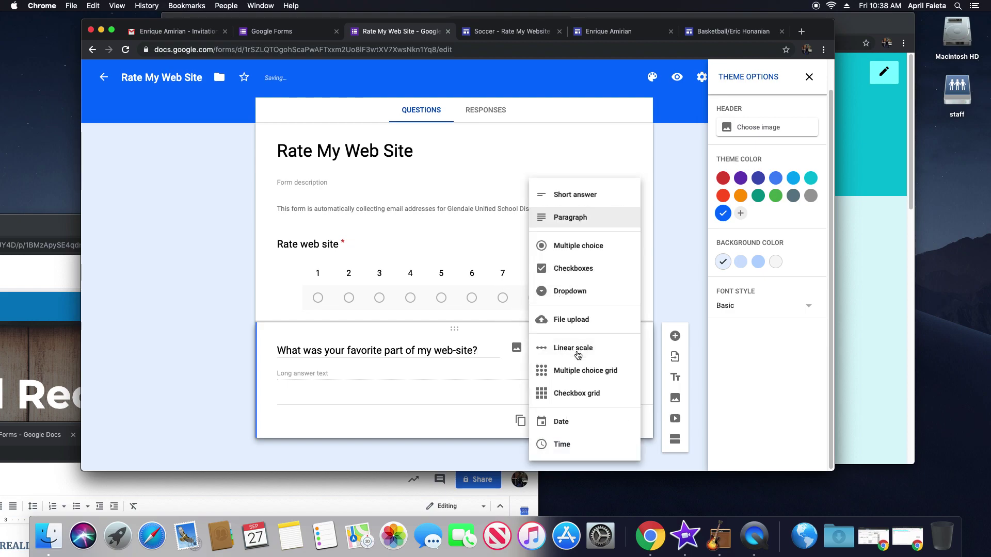
{"action": "left_click", "coordinate": [562, 194]}
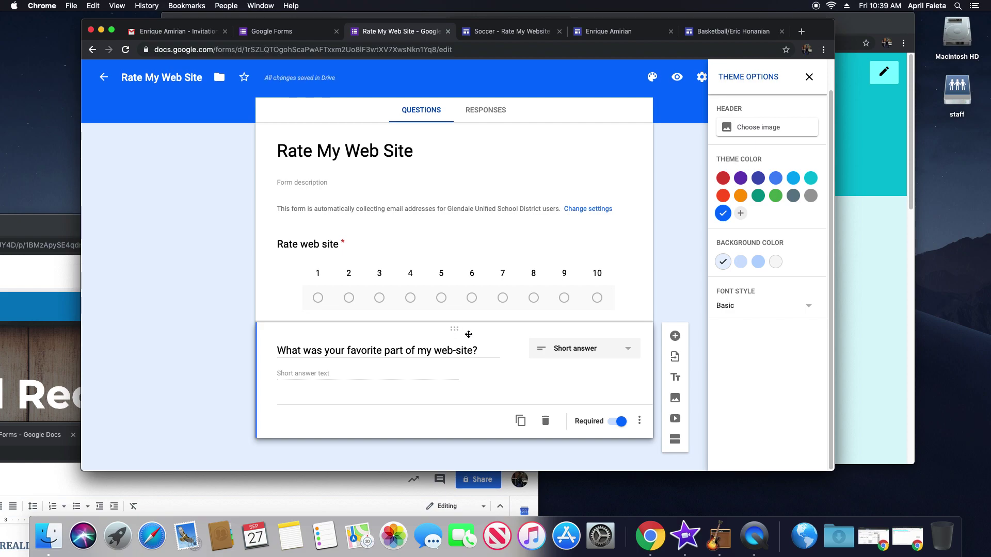
Add the question "Do you have any suggestions?" with a short answer response.
{"action": "left_click", "coordinate": [674, 336]}
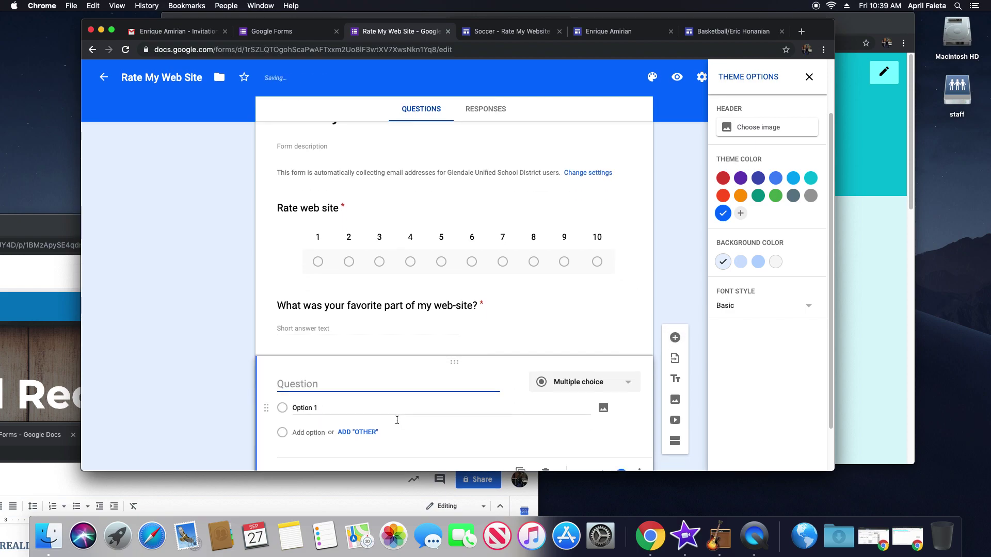
{"action": "type", "text": "Do yo"}
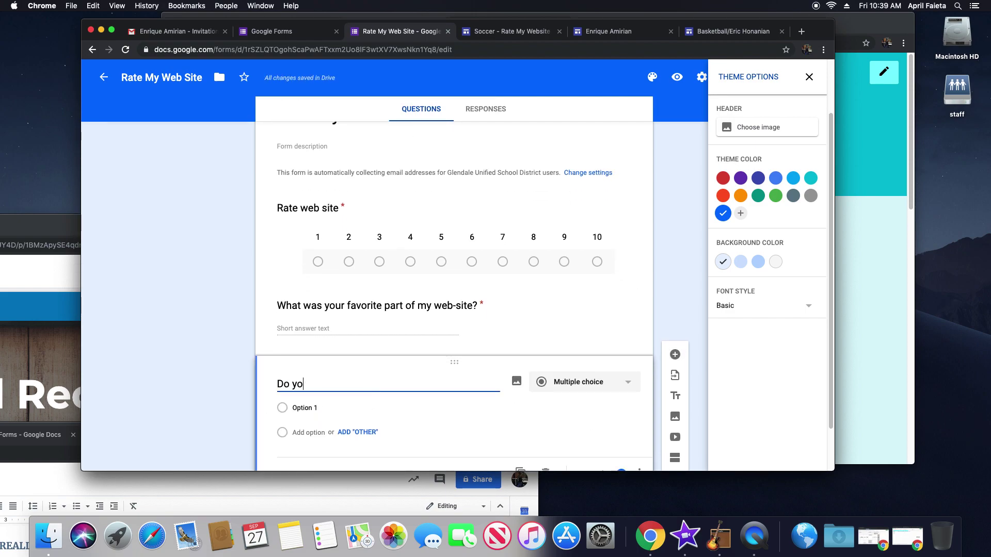
{"action": "type", "text": "u have any suggestions?"}
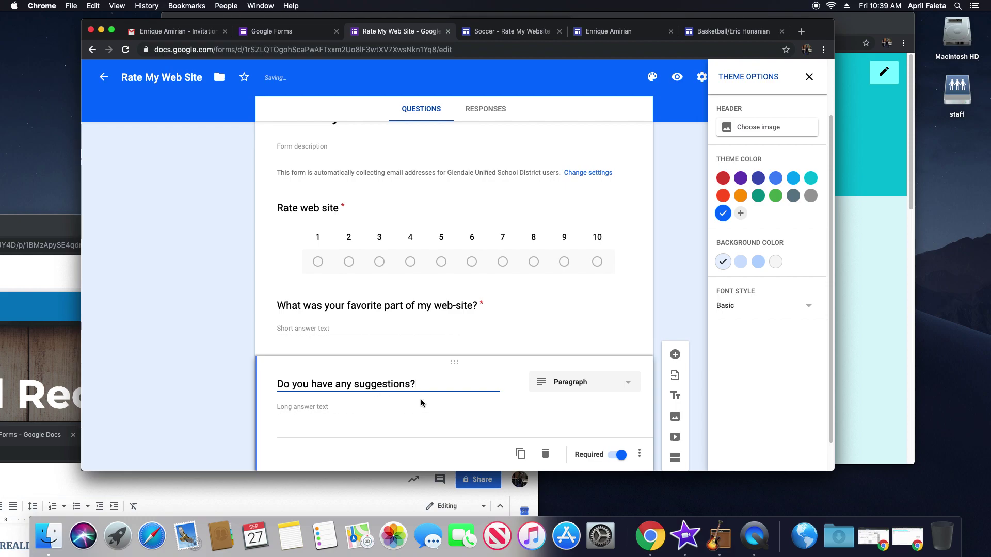
{"action": "left_click", "coordinate": [583, 382]}
{"action": "left_click", "coordinate": [574, 195]}
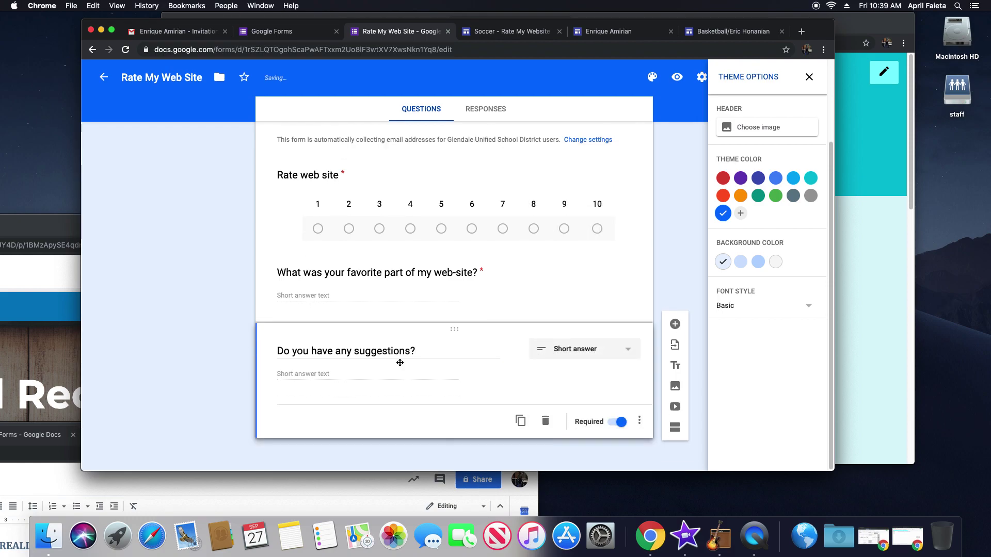
Look over the questions, close the theme options, and preview the form as respondents see it before returning to editing.
{"action": "scroll", "coordinate": [456, 185], "scroll_direction": "up", "scroll_amount": 3}
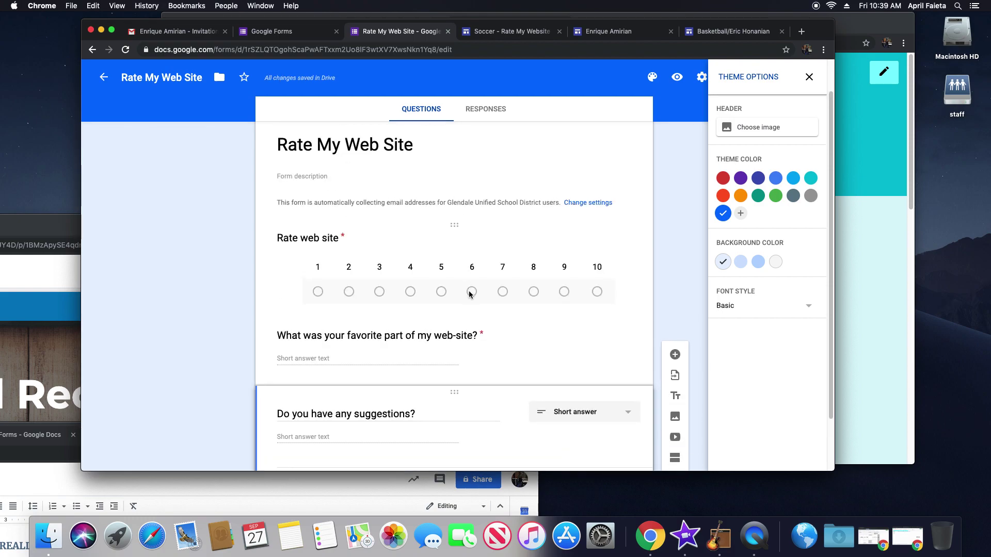
{"action": "scroll", "coordinate": [469, 294], "scroll_direction": "up", "scroll_amount": 1}
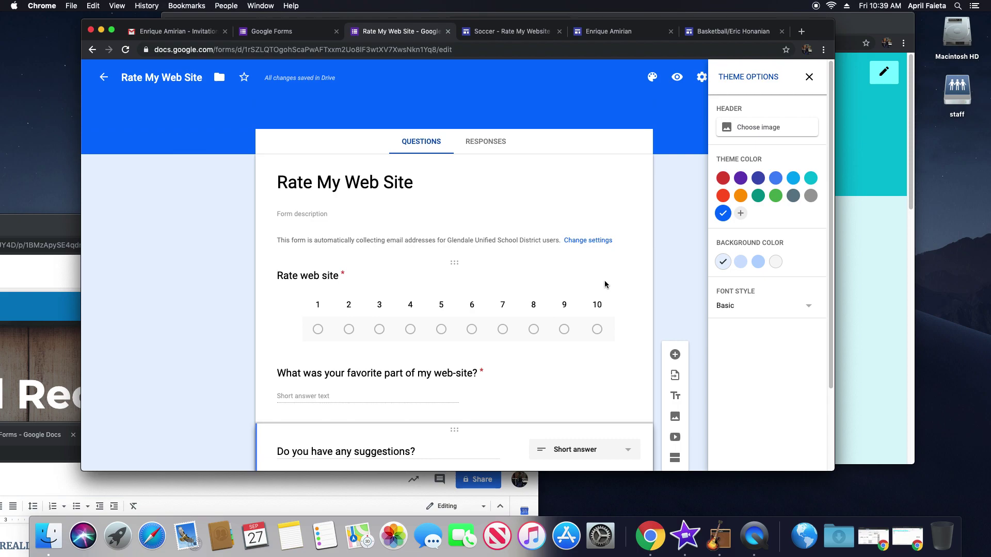
{"action": "left_click", "coordinate": [809, 77]}
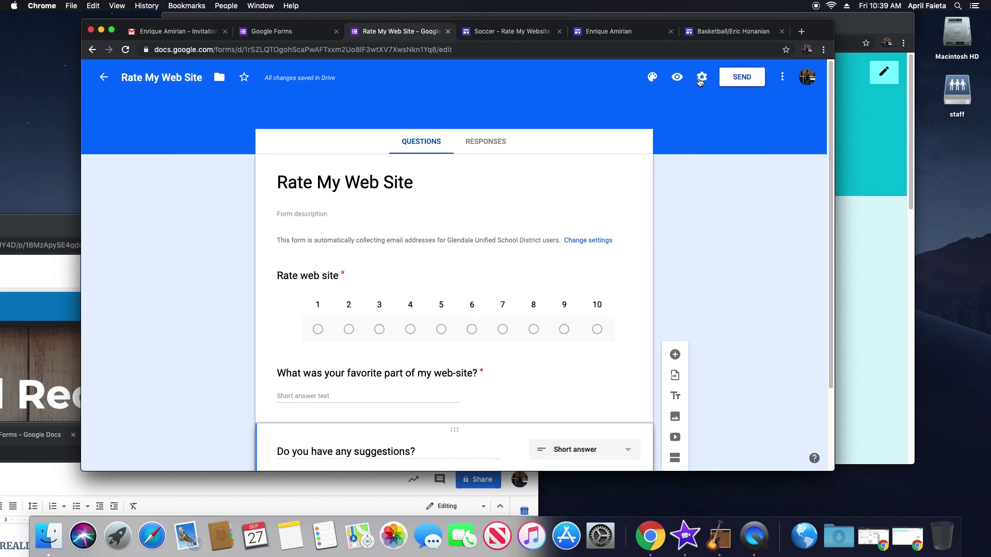
{"action": "left_click", "coordinate": [677, 79]}
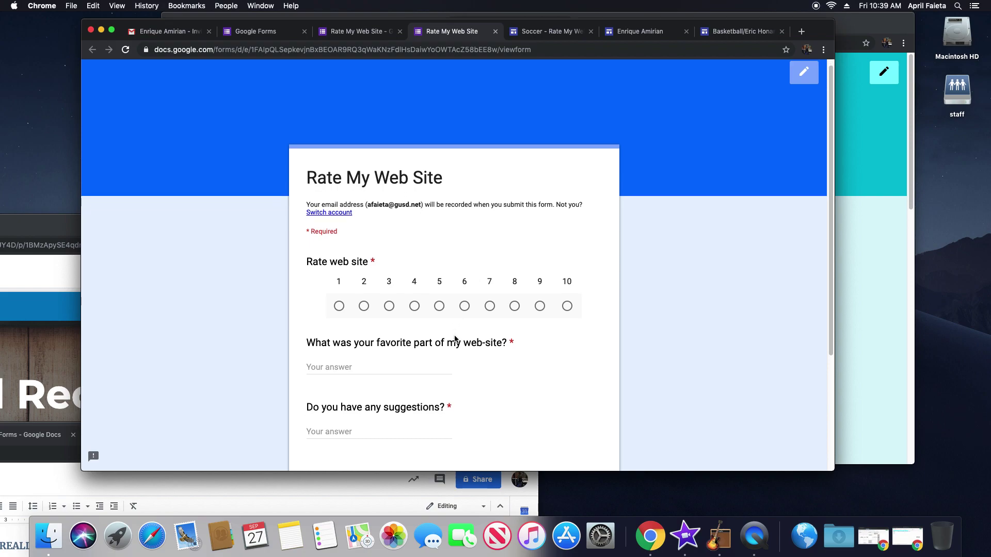
{"action": "left_click", "coordinate": [495, 32]}
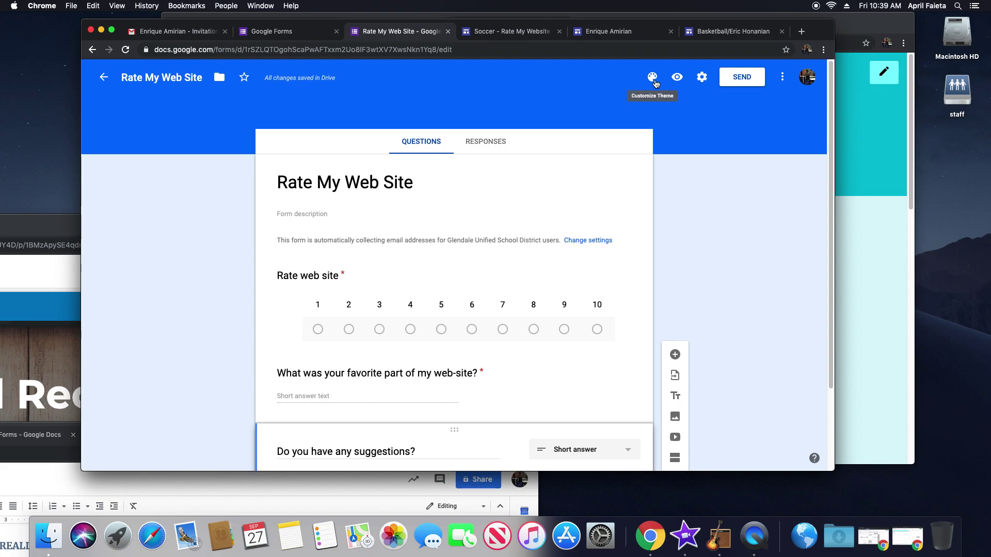
Turn off response receipts, limit the form to 1 response, and save the form settings.
{"action": "left_click", "coordinate": [702, 77]}
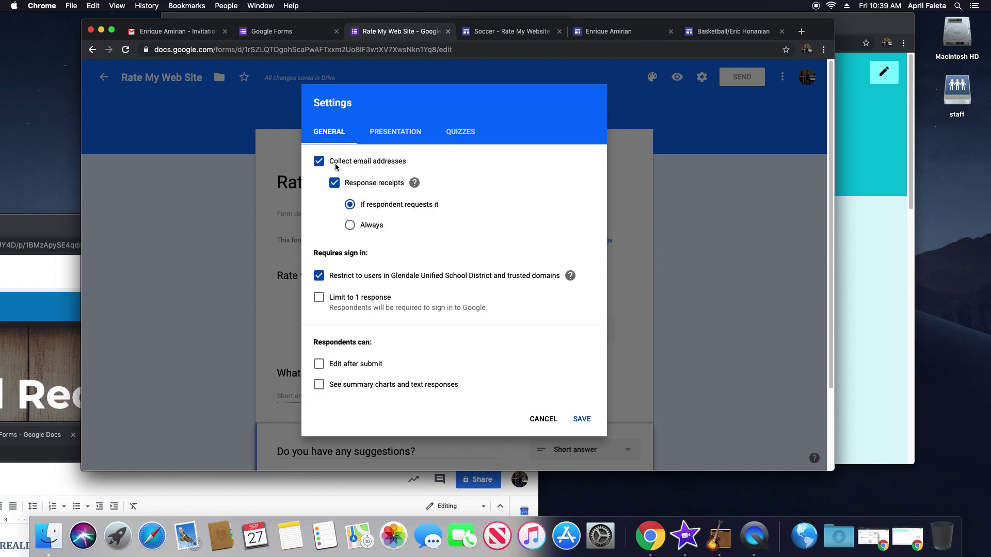
{"action": "left_click", "coordinate": [338, 184]}
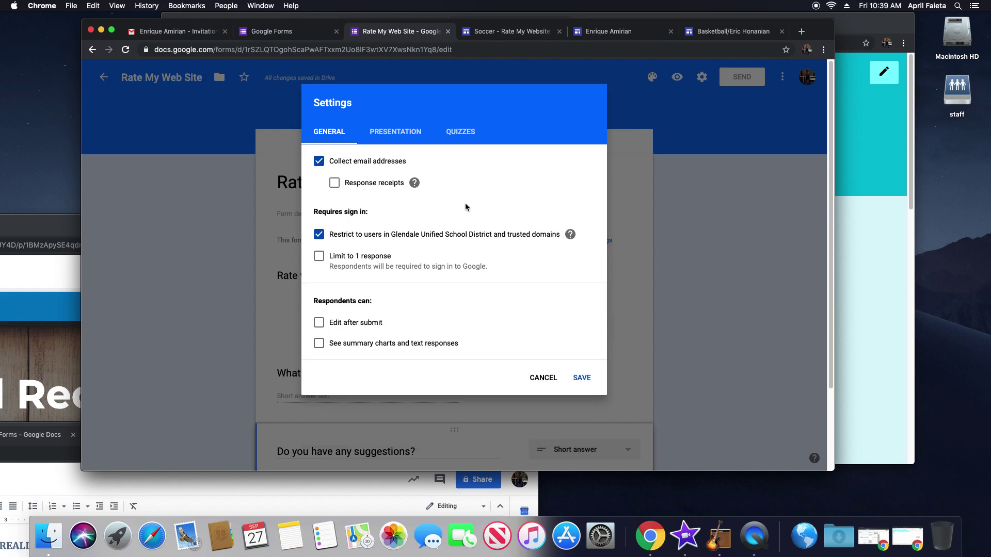
{"action": "left_click", "coordinate": [319, 256]}
{"action": "left_click", "coordinate": [581, 377]}
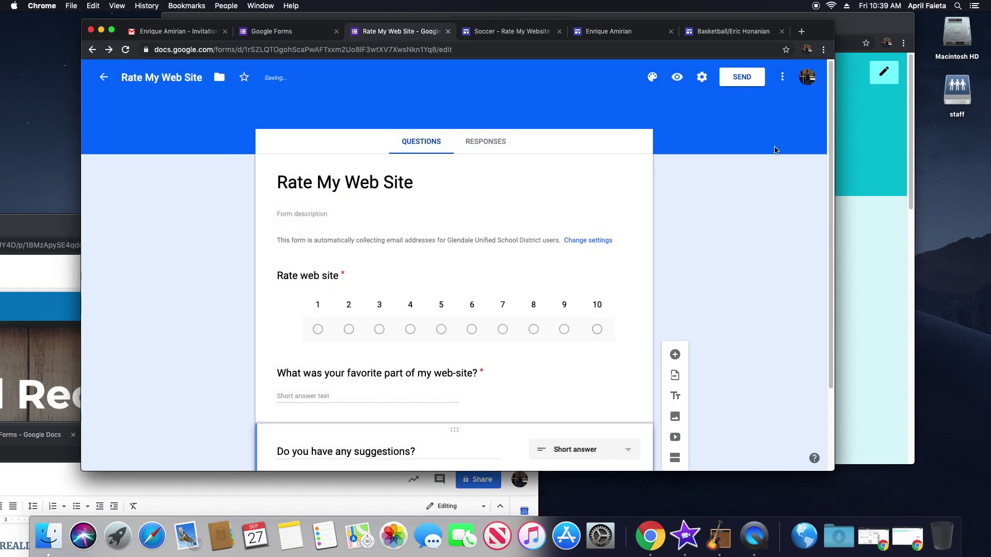
{"action": "left_click", "coordinate": [783, 79]}
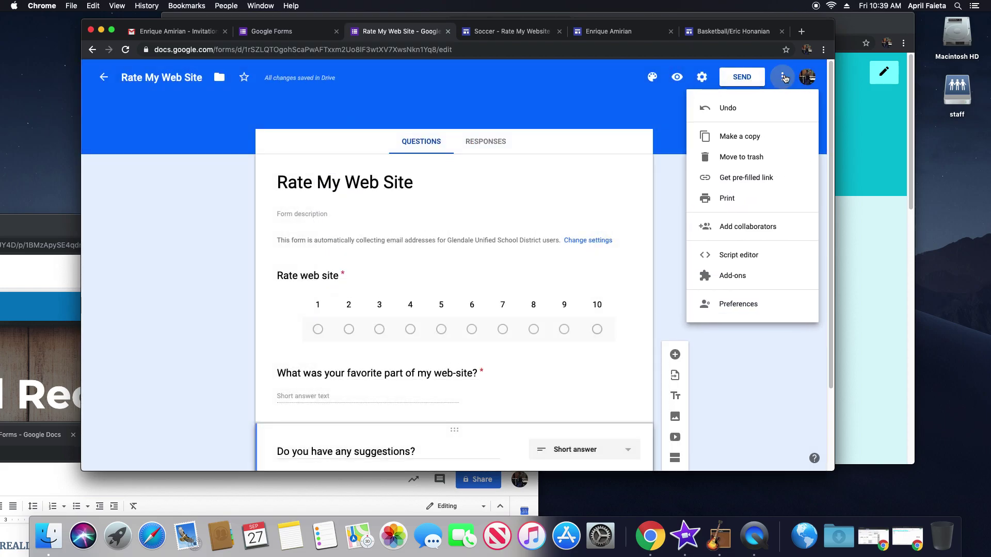
{"action": "left_click", "coordinate": [715, 71]}
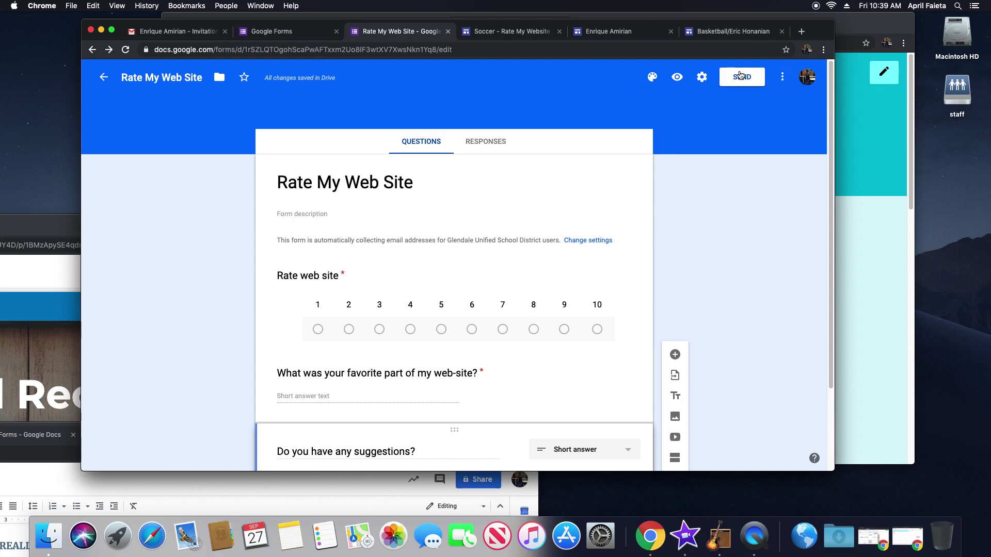
Open the form's send options, copy its shortened link, and close the options.
{"action": "left_click", "coordinate": [732, 82]}
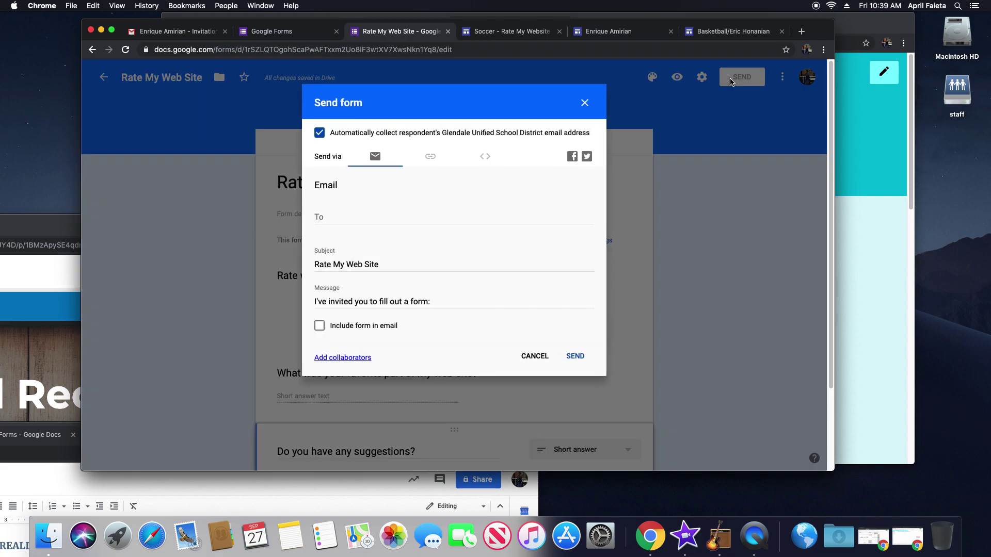
{"action": "left_click", "coordinate": [429, 156]}
{"action": "left_click", "coordinate": [320, 221]}
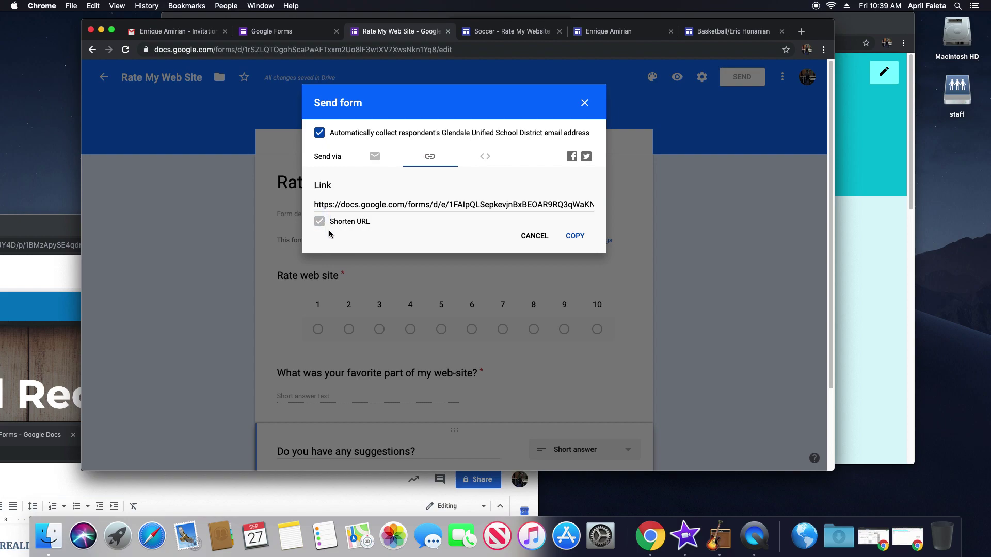
{"action": "left_click", "coordinate": [583, 241]}
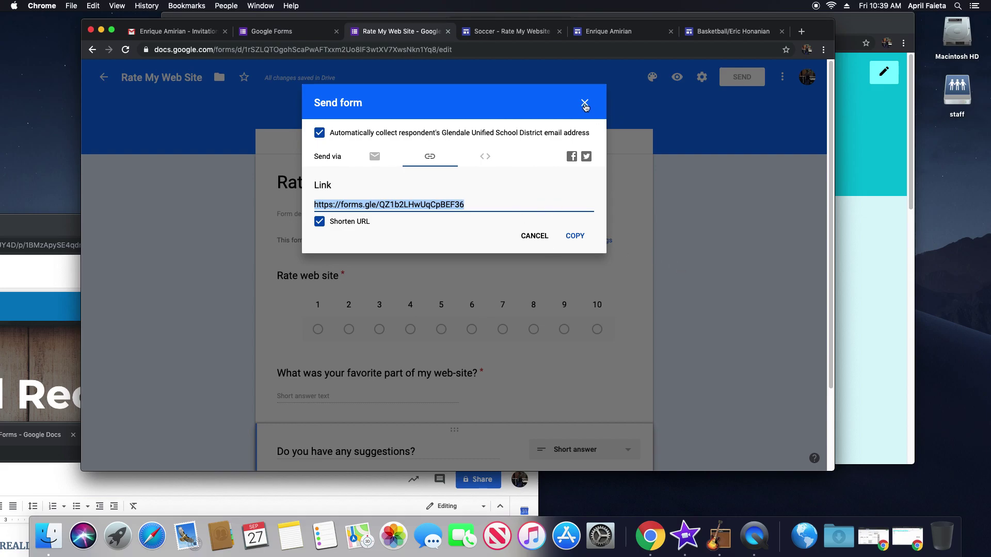
{"action": "left_click", "coordinate": [585, 103]}
Switch to the recipes site in Google Sites and add a new page named SURVEY.
{"action": "left_click", "coordinate": [61, 361]}
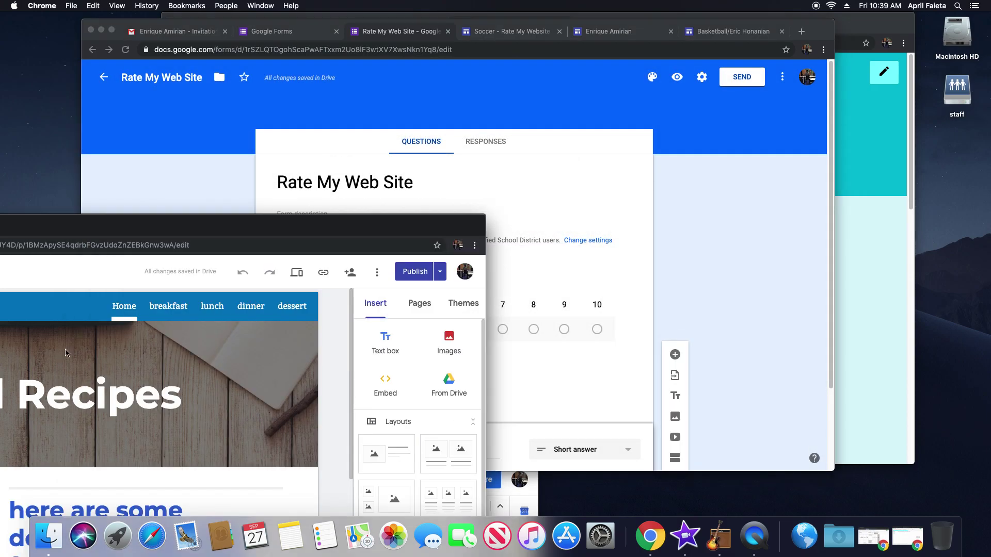
{"action": "left_click_drag", "start_coordinate": [174, 231], "coordinate": [468, 44]}
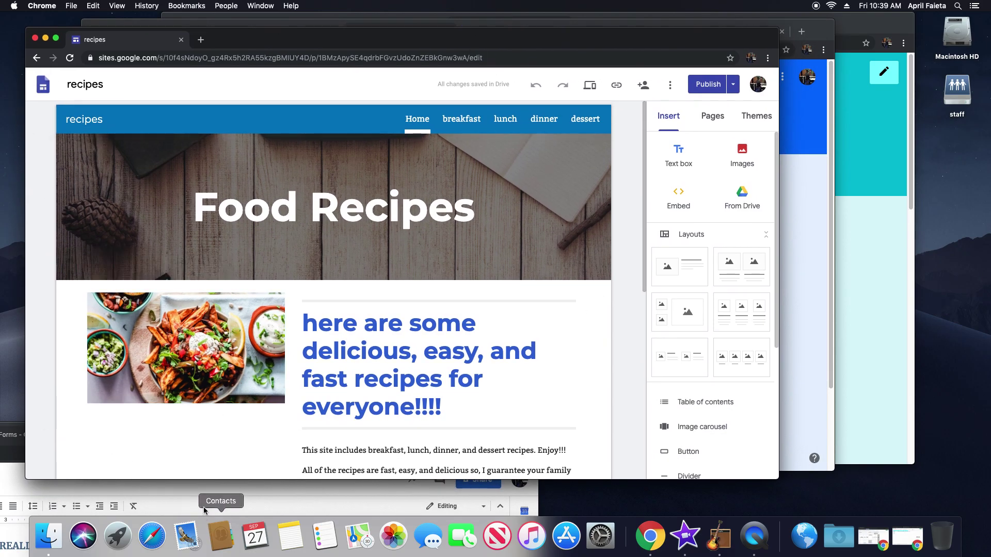
{"action": "left_click", "coordinate": [184, 499]}
{"action": "mouse_move", "coordinate": [260, 433]}
{"action": "left_mouse_down"}
{"action": "mouse_move", "coordinate": [594, 106]}
{"action": "mouse_move", "coordinate": [583, 10]}
{"action": "mouse_move", "coordinate": [309, 536]}
{"action": "mouse_move", "coordinate": [252, 436]}
{"action": "left_mouse_up"}
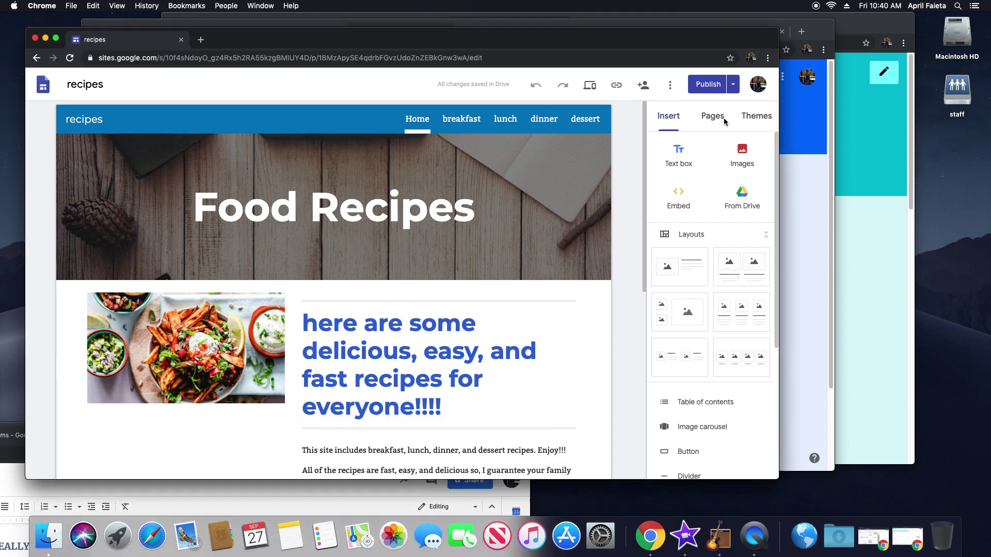
{"action": "left_click", "coordinate": [722, 120]}
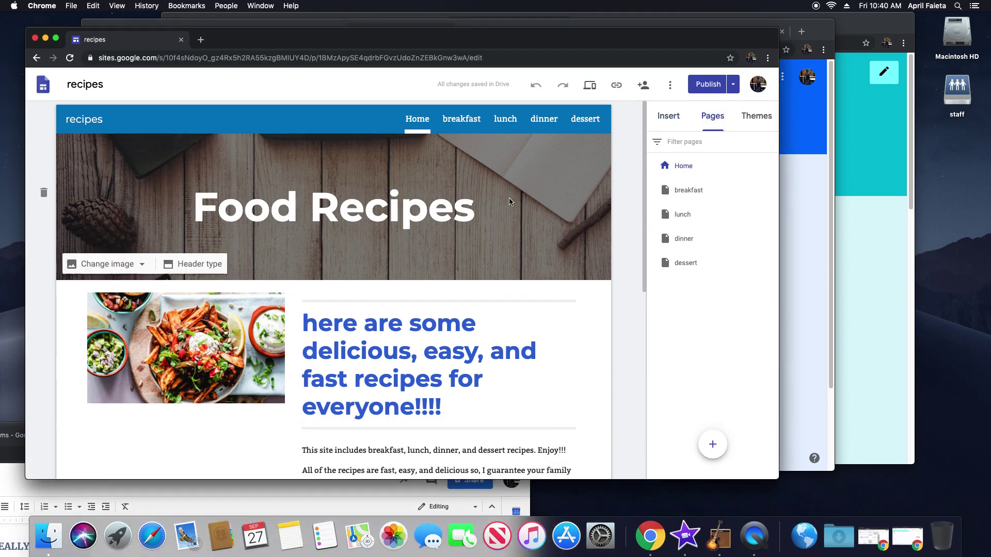
{"action": "left_click_drag", "start_coordinate": [554, 43], "coordinate": [553, 40]}
{"action": "left_click", "coordinate": [712, 444]}
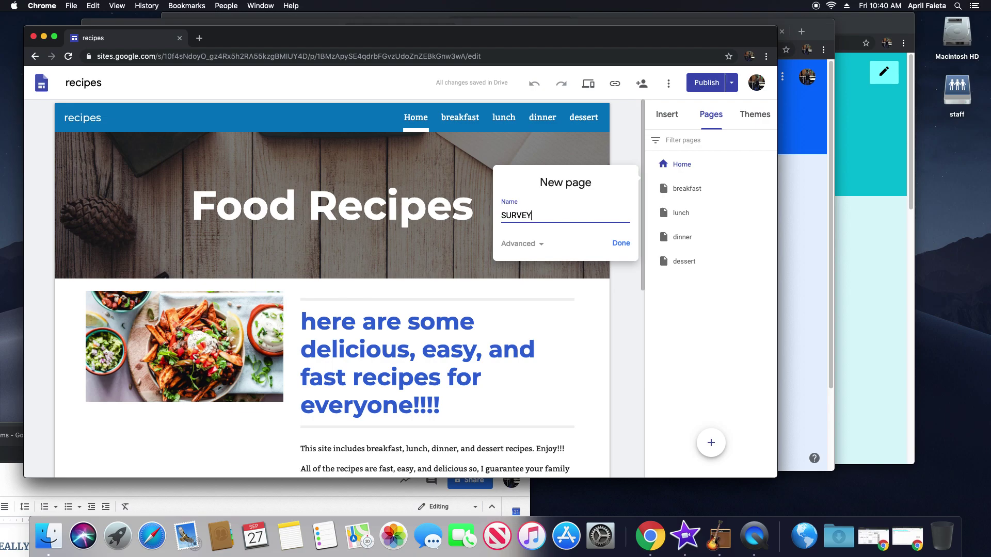
{"action": "left_click", "coordinate": [620, 243]}
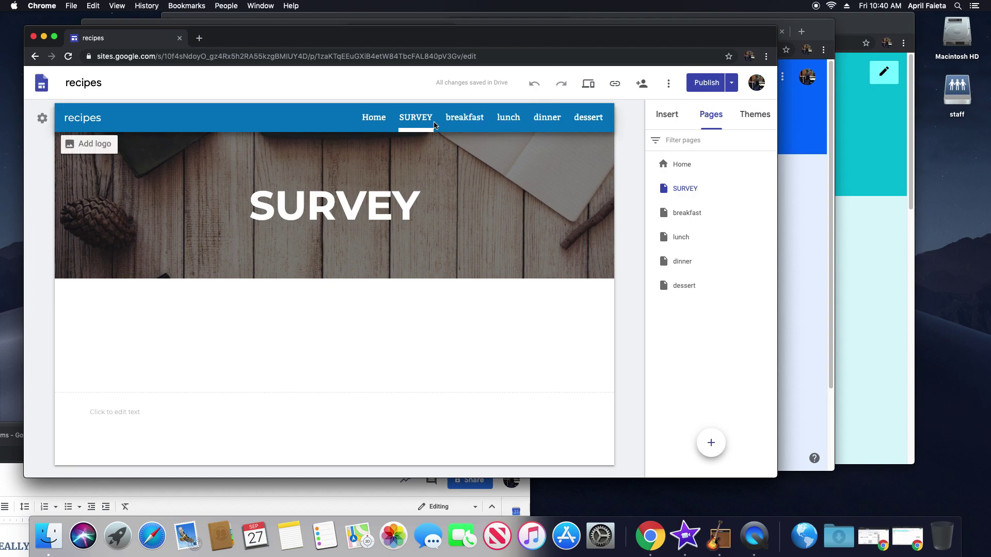
Reorder the site's pages so that SURVEY comes last, after dessert.
{"action": "left_click_drag", "start_coordinate": [419, 117], "coordinate": [599, 126]}
{"action": "left_click", "coordinate": [769, 286]}
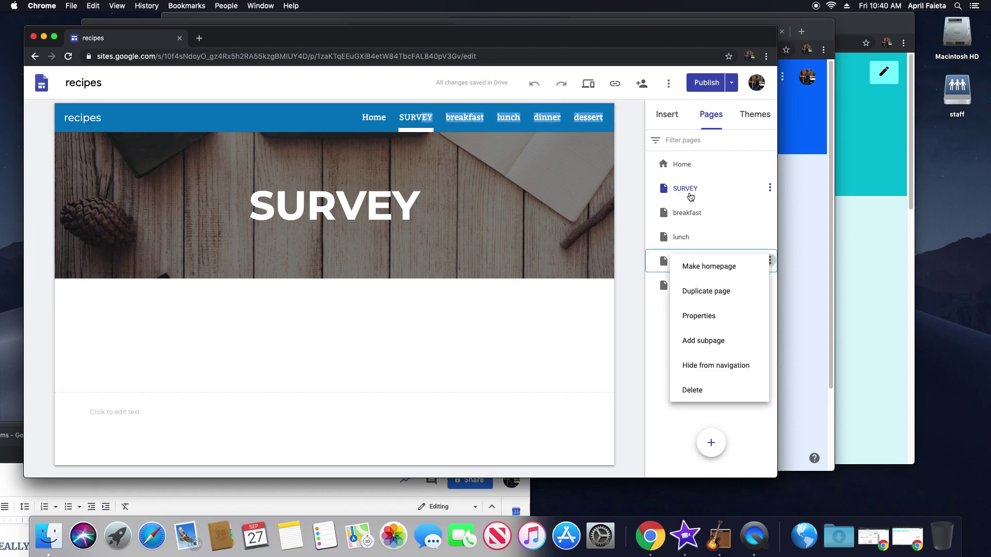
{"action": "left_click", "coordinate": [686, 190]}
{"action": "left_click_drag", "start_coordinate": [687, 191], "coordinate": [684, 298]}
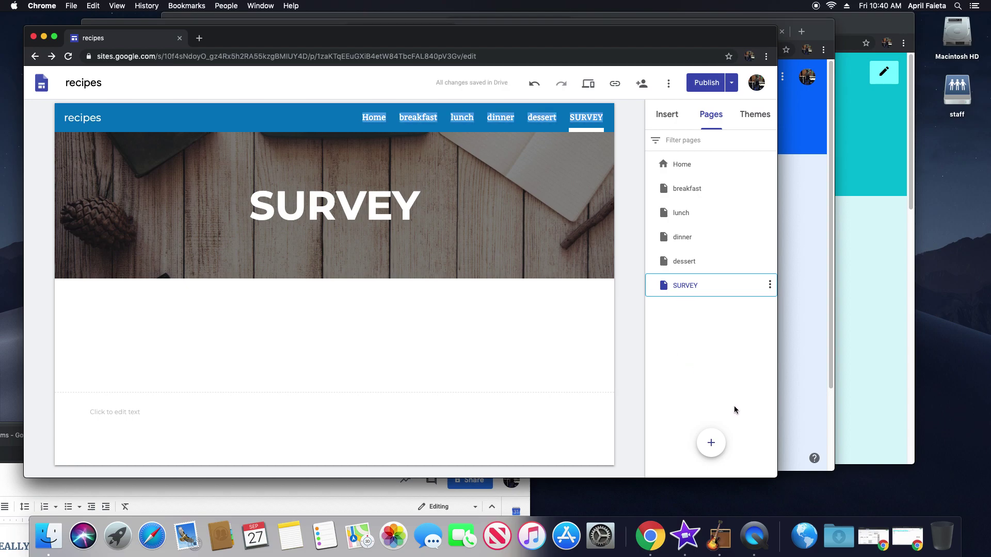
Insert the Rate My Web Site form into the SURVEY page and center it below the page header.
{"action": "mouse_move", "coordinate": [722, 451]}
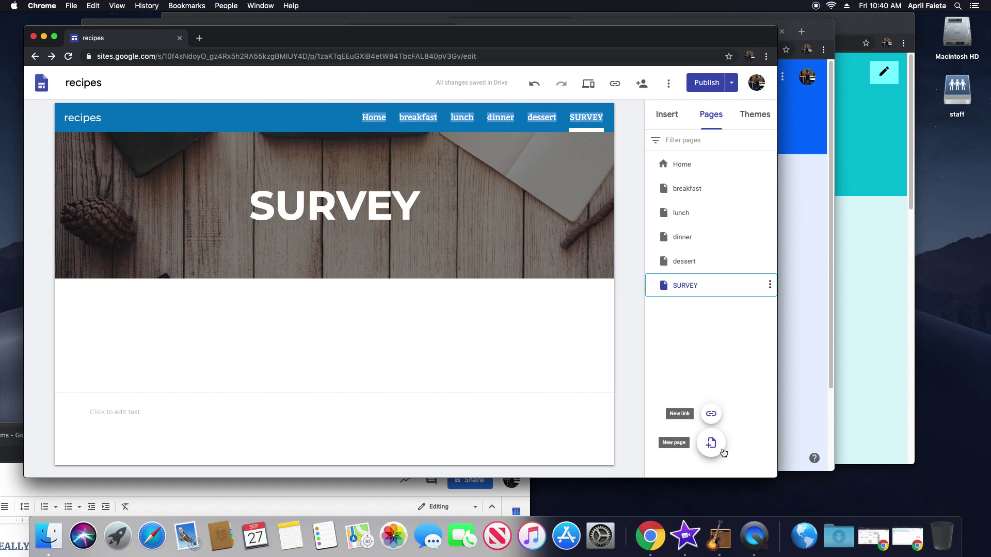
{"action": "left_click", "coordinate": [668, 114]}
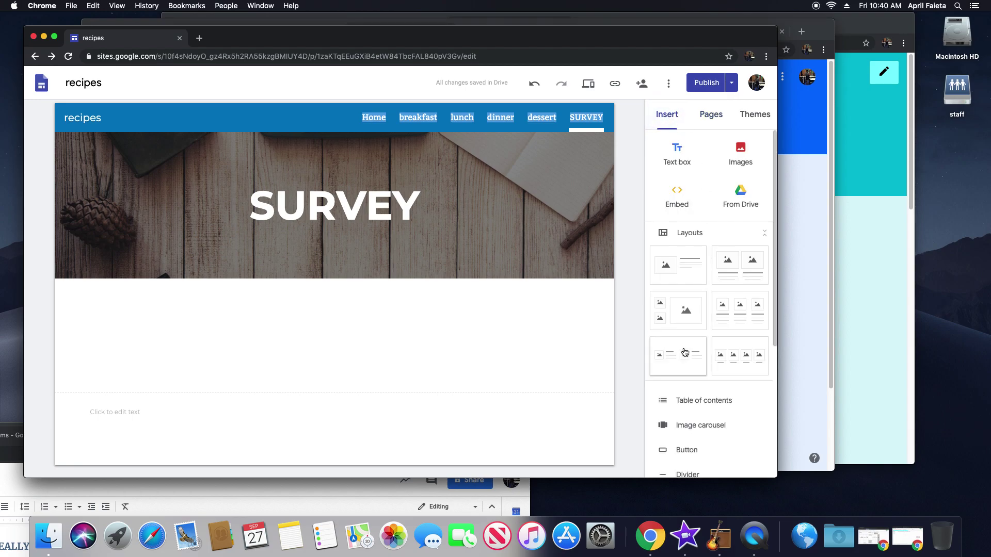
{"action": "scroll", "coordinate": [693, 379], "scroll_direction": "down", "scroll_amount": 2}
{"action": "scroll", "coordinate": [692, 379], "scroll_direction": "down", "scroll_amount": 3}
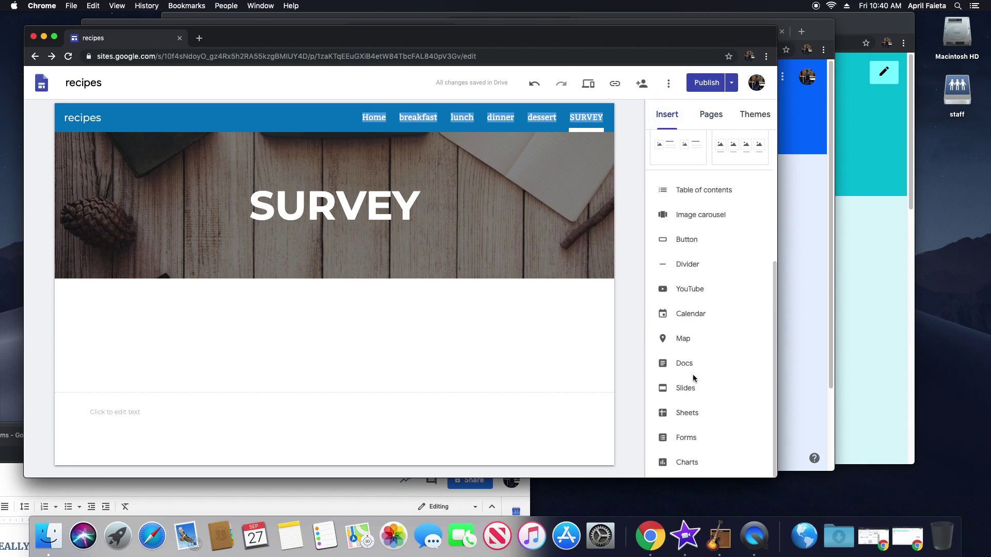
{"action": "left_click", "coordinate": [704, 443]}
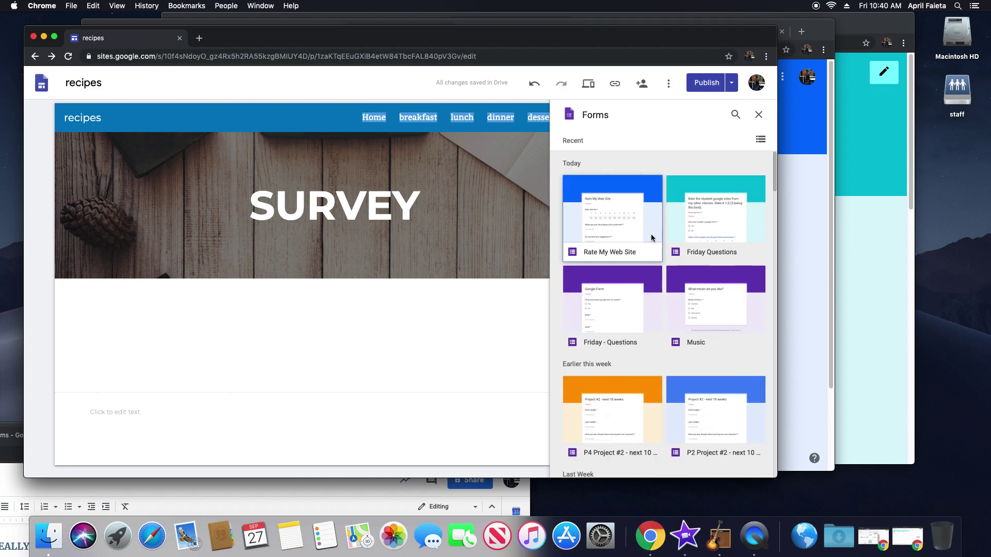
{"action": "left_click", "coordinate": [628, 216]}
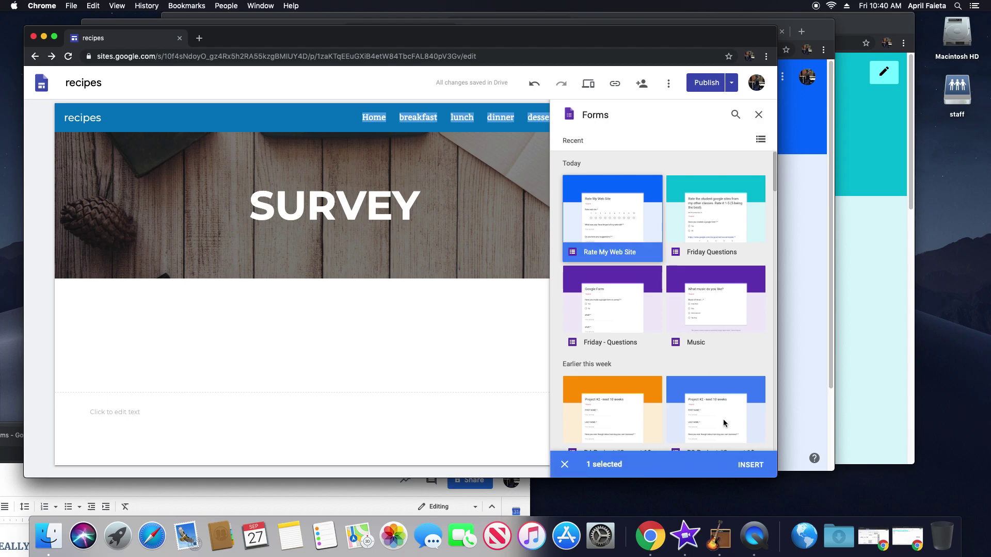
{"action": "left_click", "coordinate": [754, 467]}
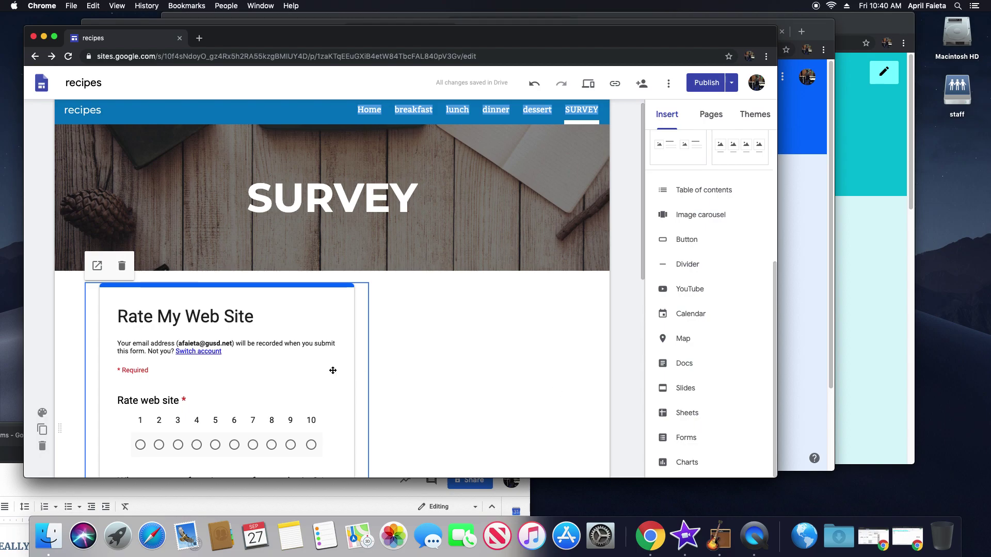
{"action": "left_click_drag", "start_coordinate": [333, 370], "coordinate": [500, 361]}
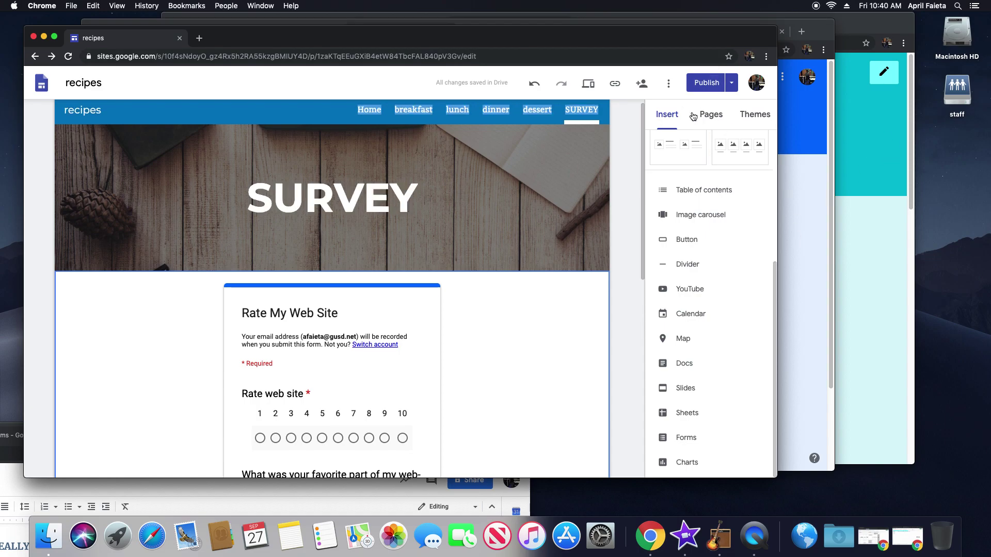
Switch back to the Rate My Web Site form in Google Forms.
{"action": "key", "text": "super+grave"}
{"action": "left_click", "coordinate": [722, 137]}
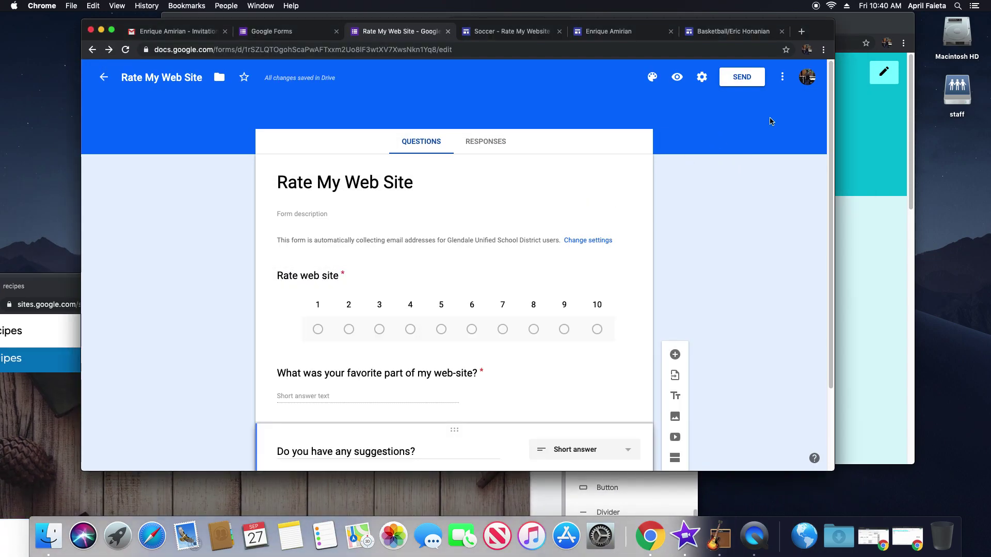